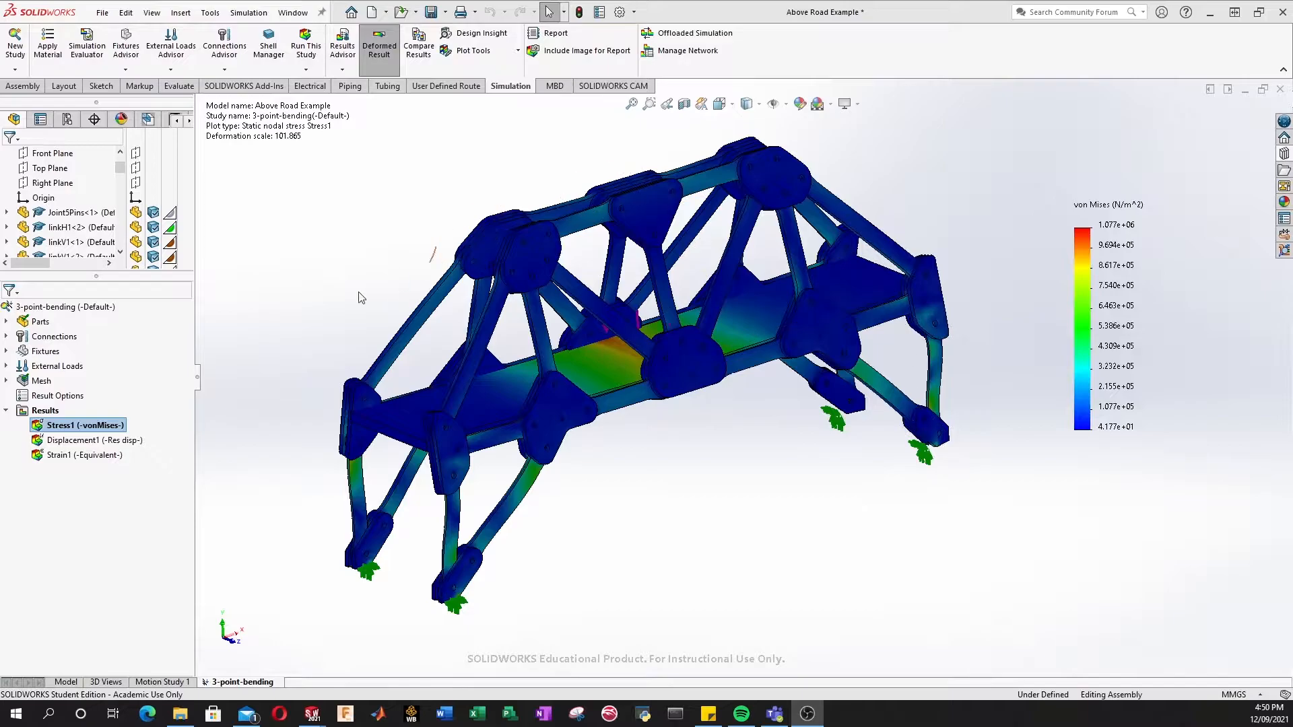
Turn off the deformed result display for the von Mises stress plot so the bridge shows its undeformed shape
middle_drag(667, 512, 647, 459)
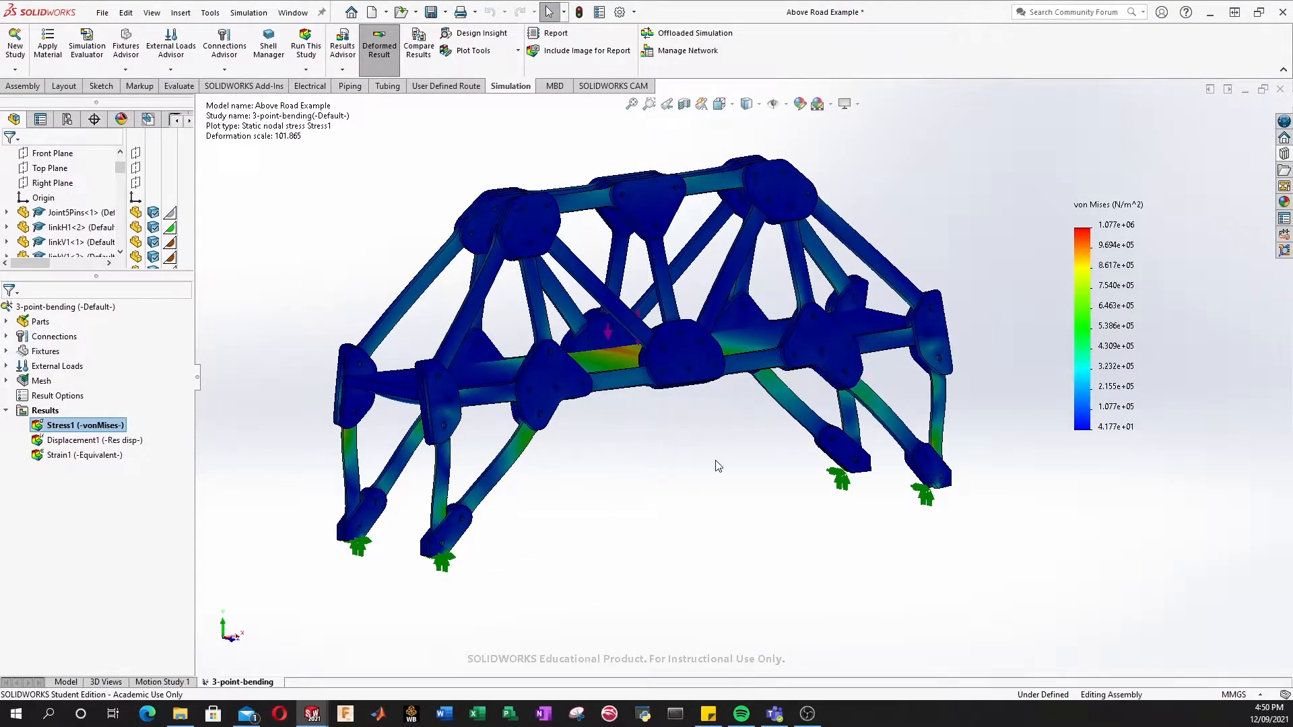
middle_drag(660, 476, 660, 496)
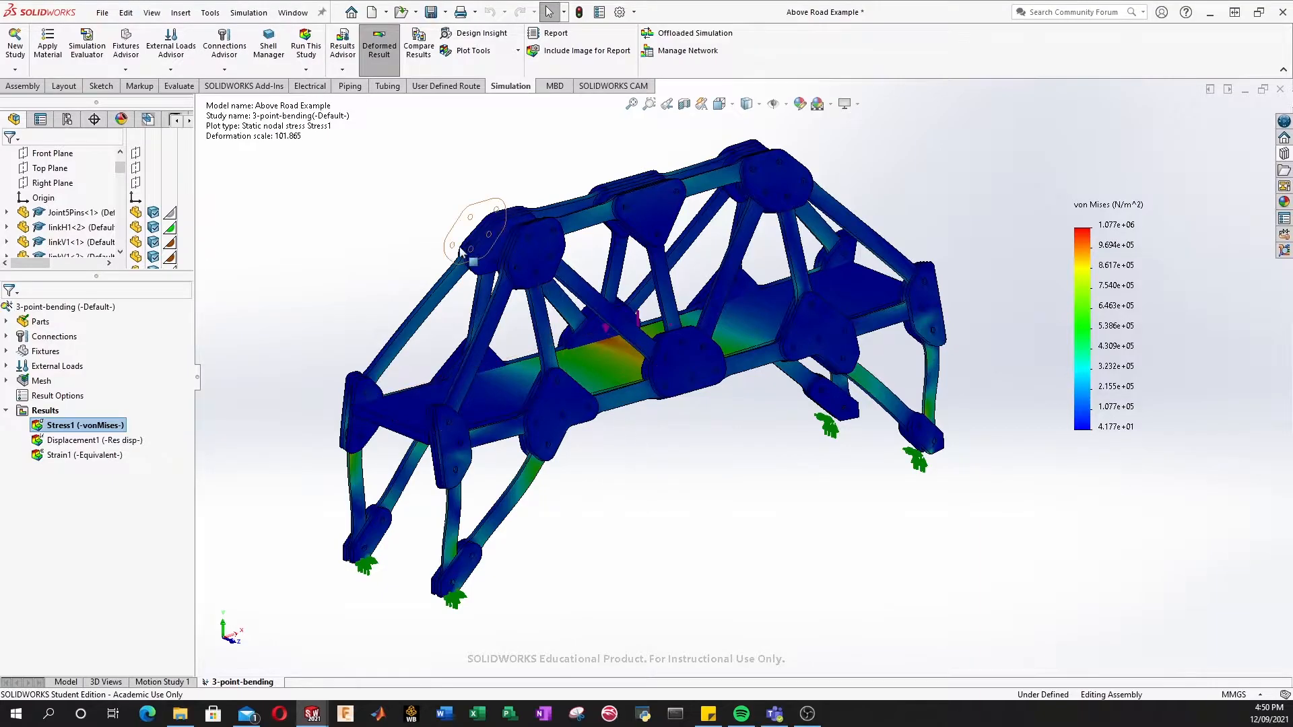
click(381, 54)
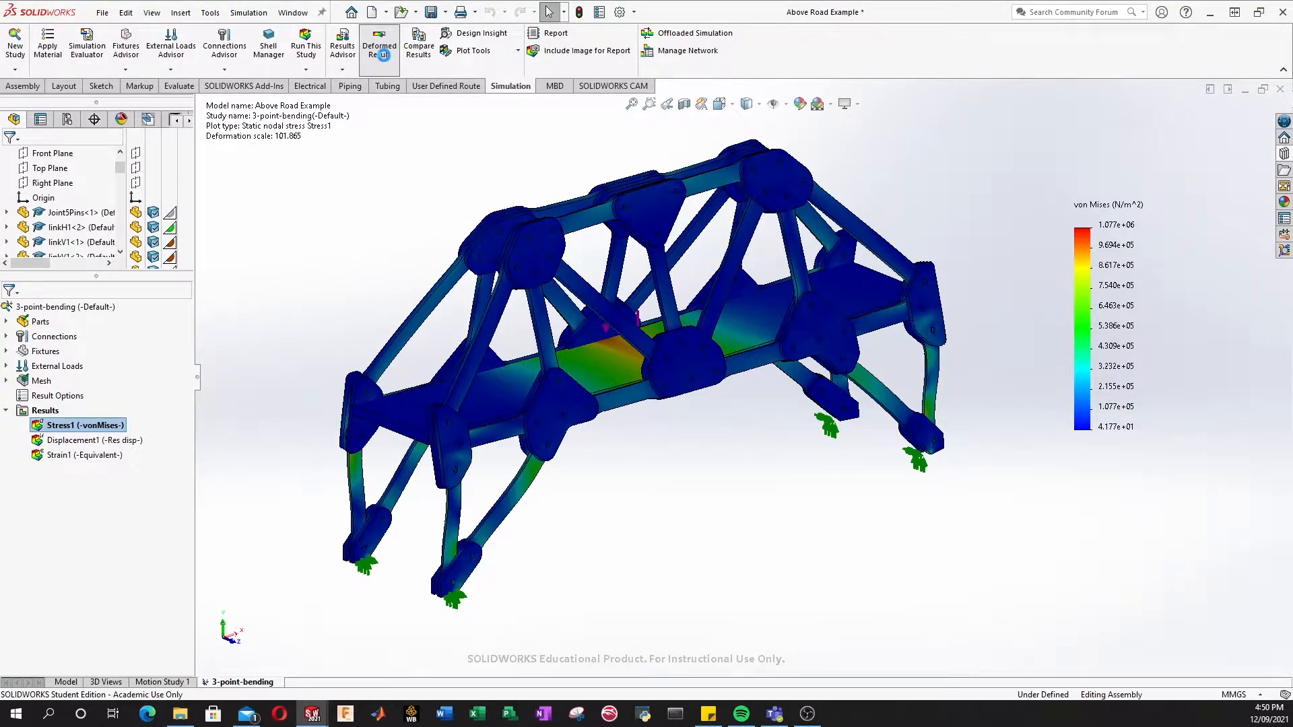
middle_drag(506, 385, 590, 387)
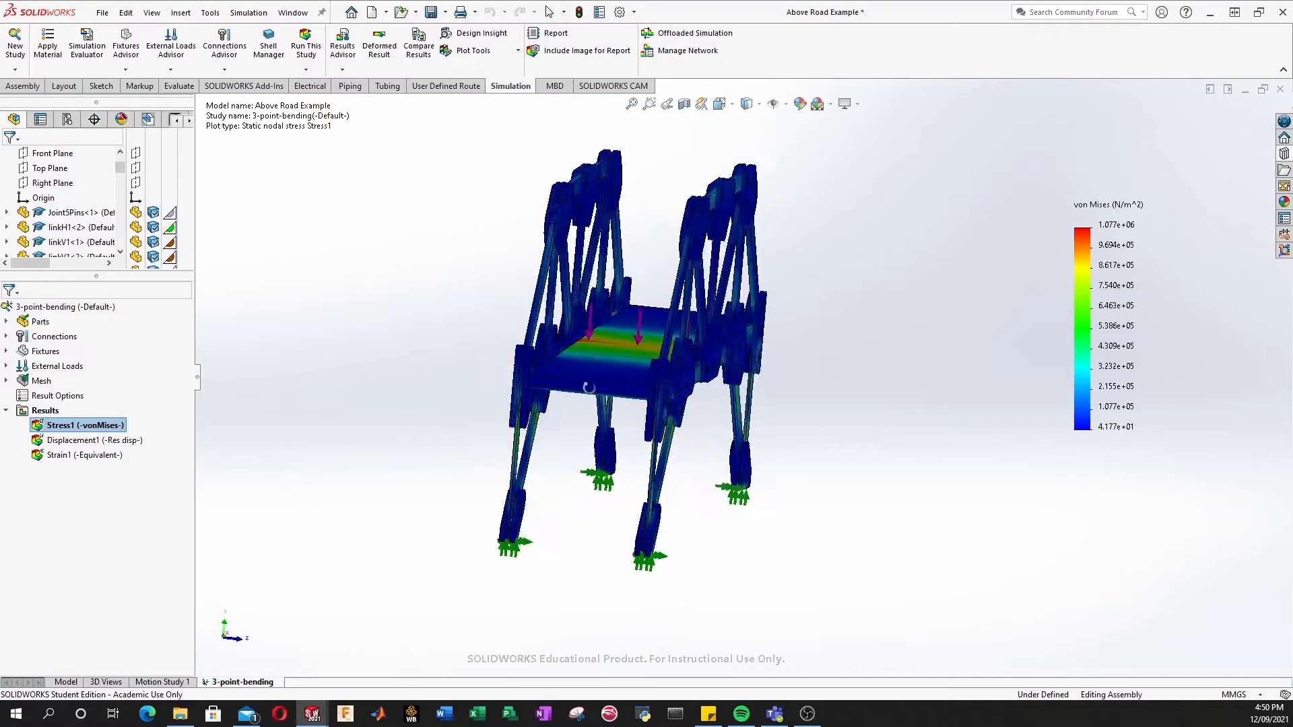
click(379, 47)
click(379, 50)
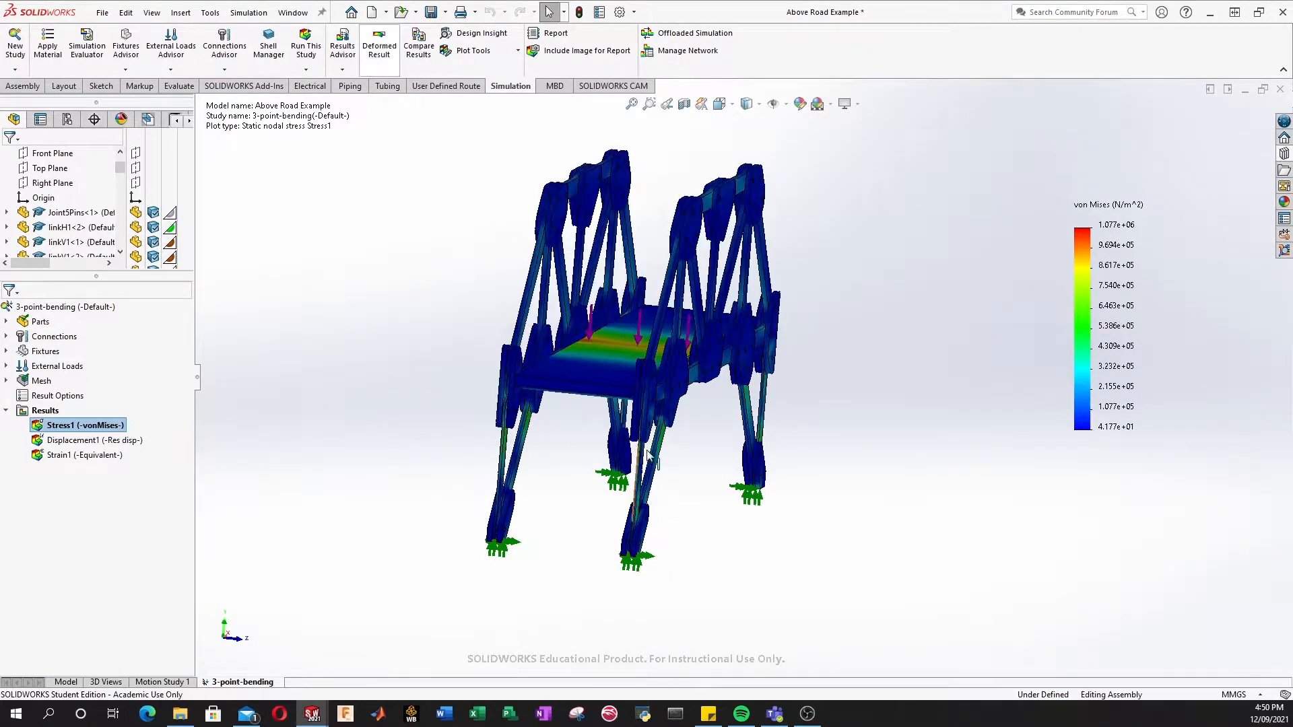
Probe the von Mises stress at four joint plates along the bridge's near side, then close the probe
middle_drag(639, 458, 681, 447)
click(507, 53)
click(481, 54)
click(482, 53)
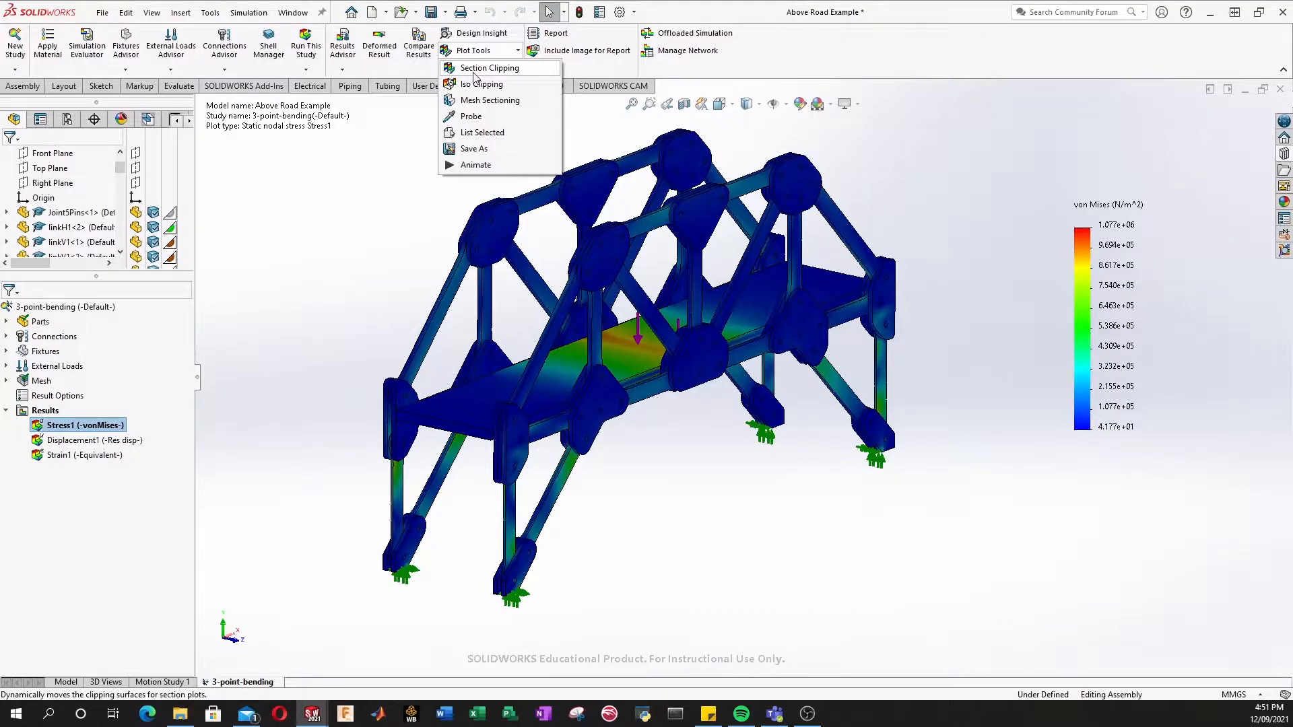
click(469, 117)
middle_drag(633, 394, 666, 385)
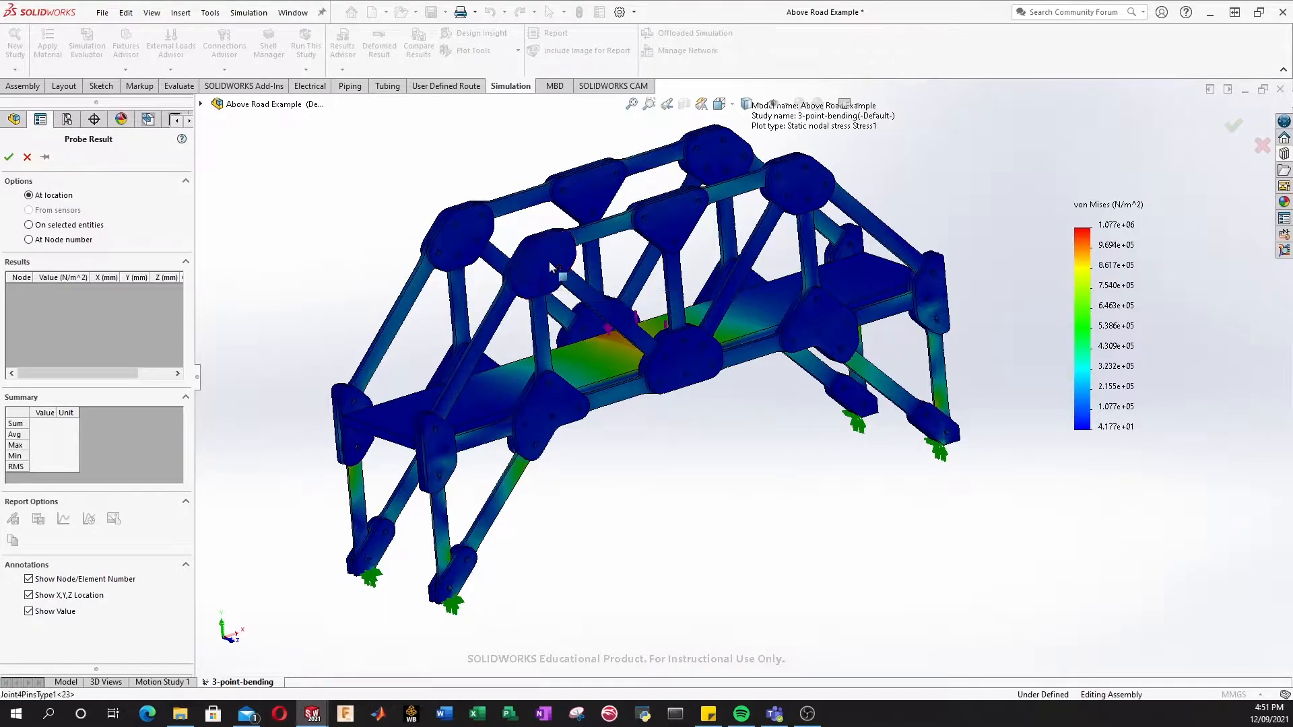
click(549, 260)
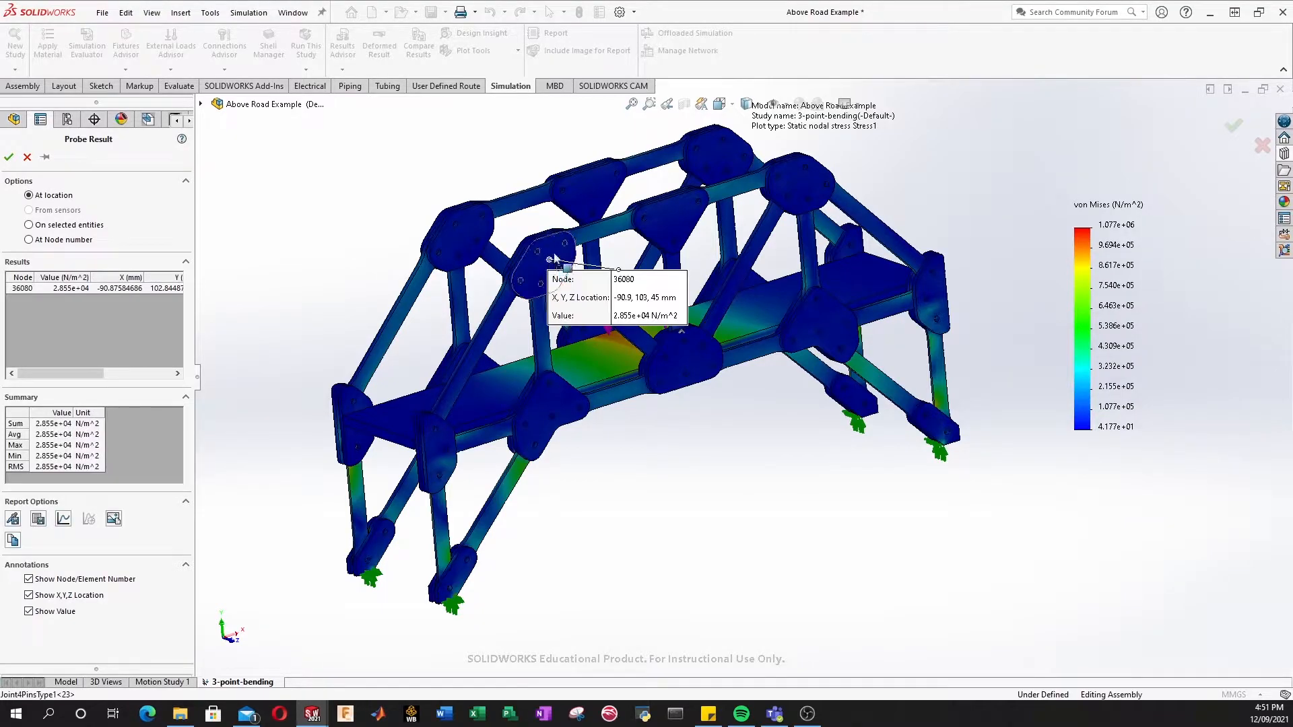
click(435, 459)
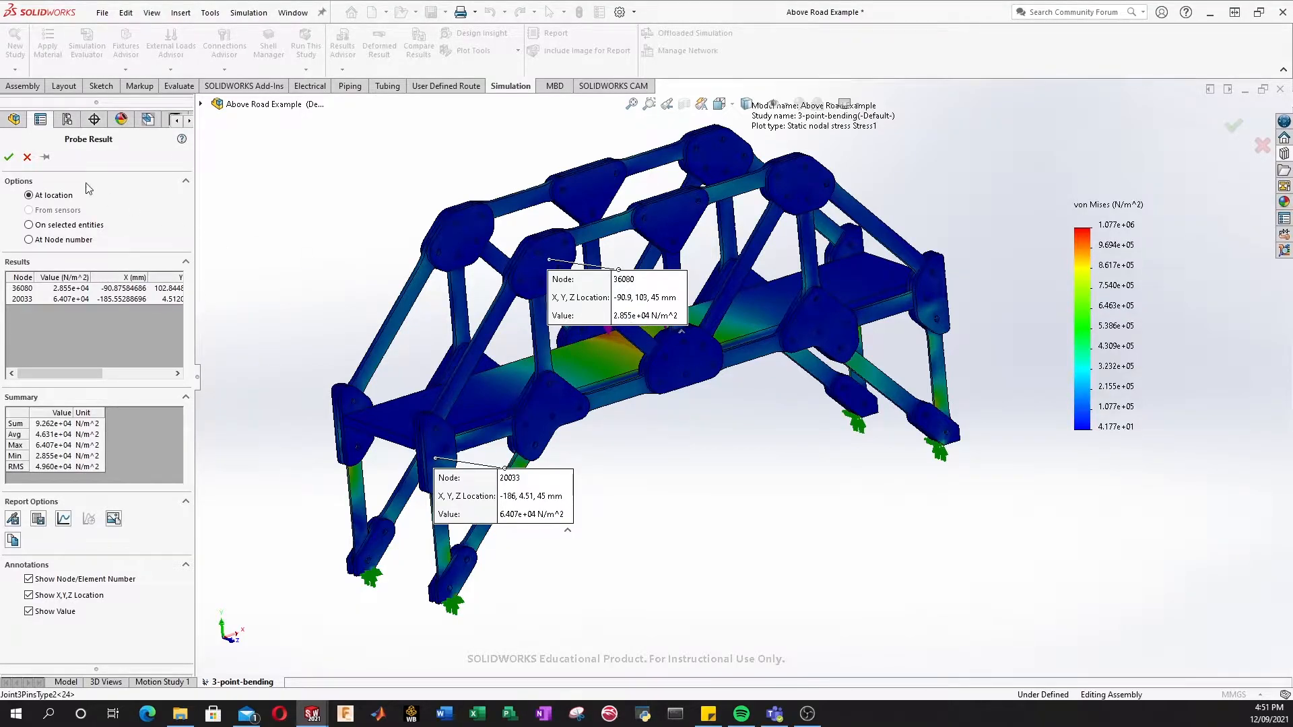
click(553, 407)
click(683, 364)
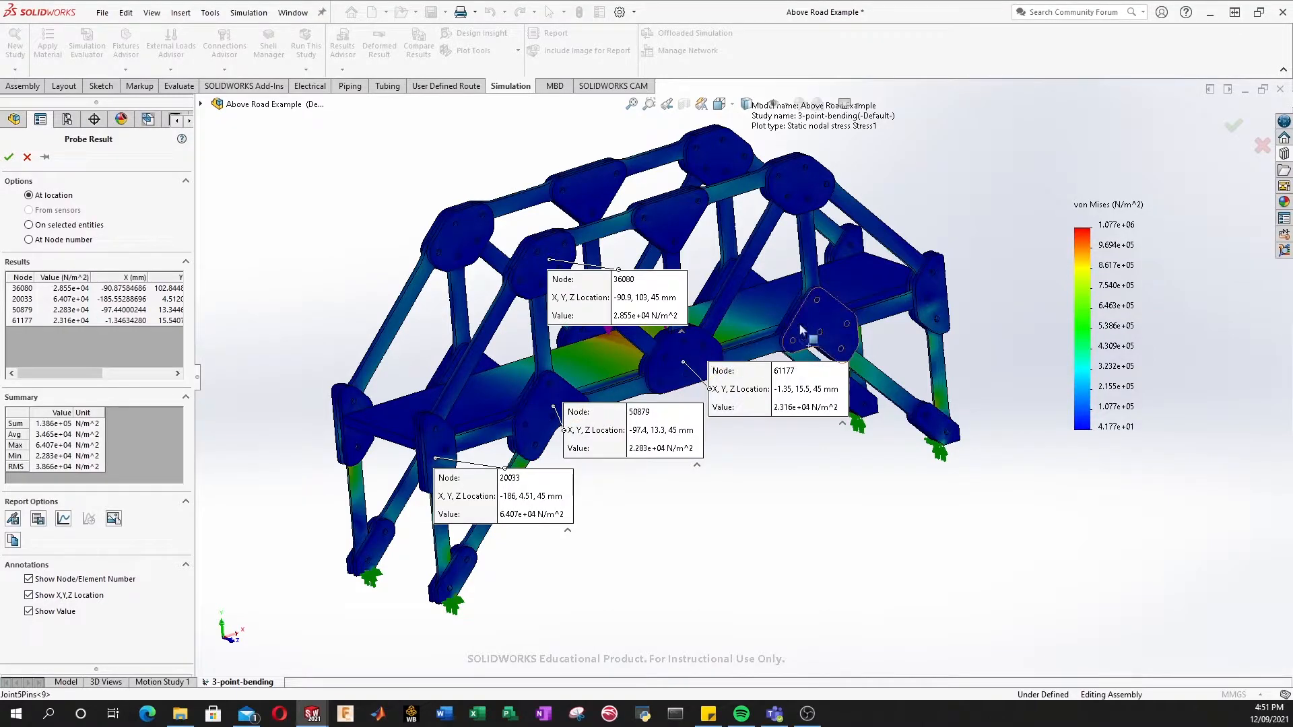
click(27, 158)
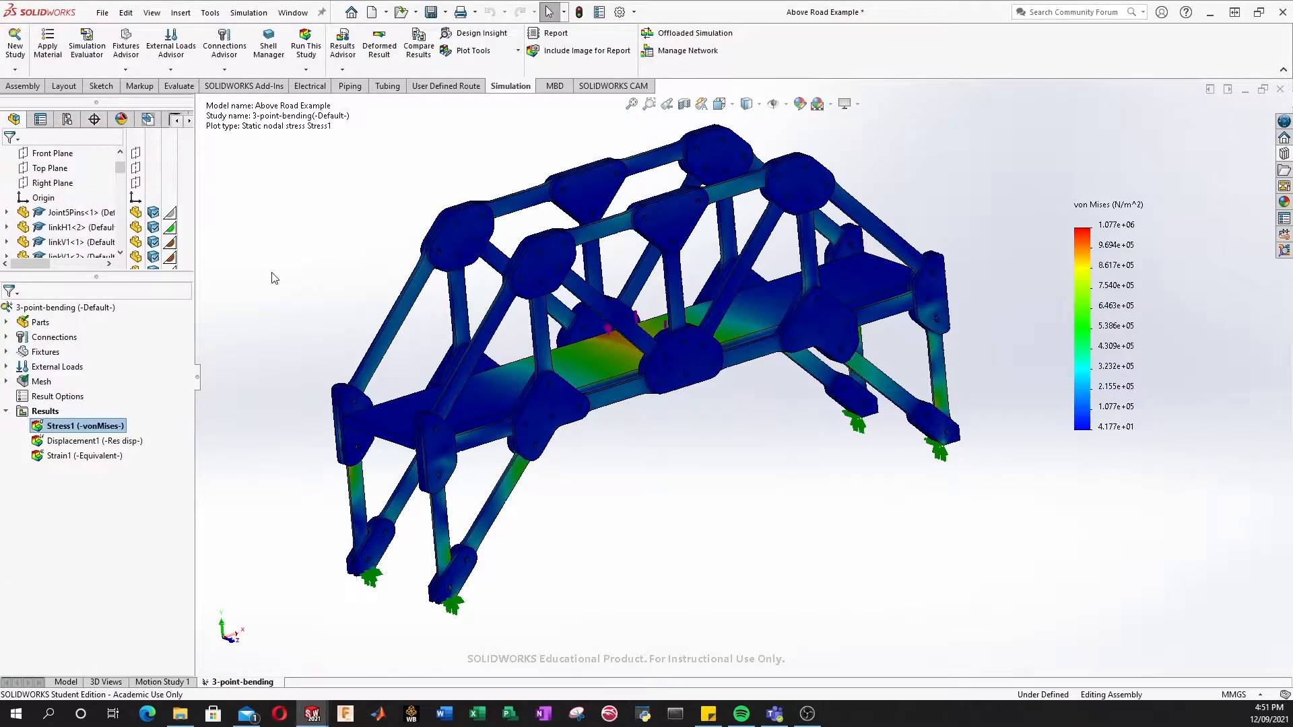
Show the Displacement1 plot and probe the displacement at the near-side upper middle joint plate
double_click(91, 441)
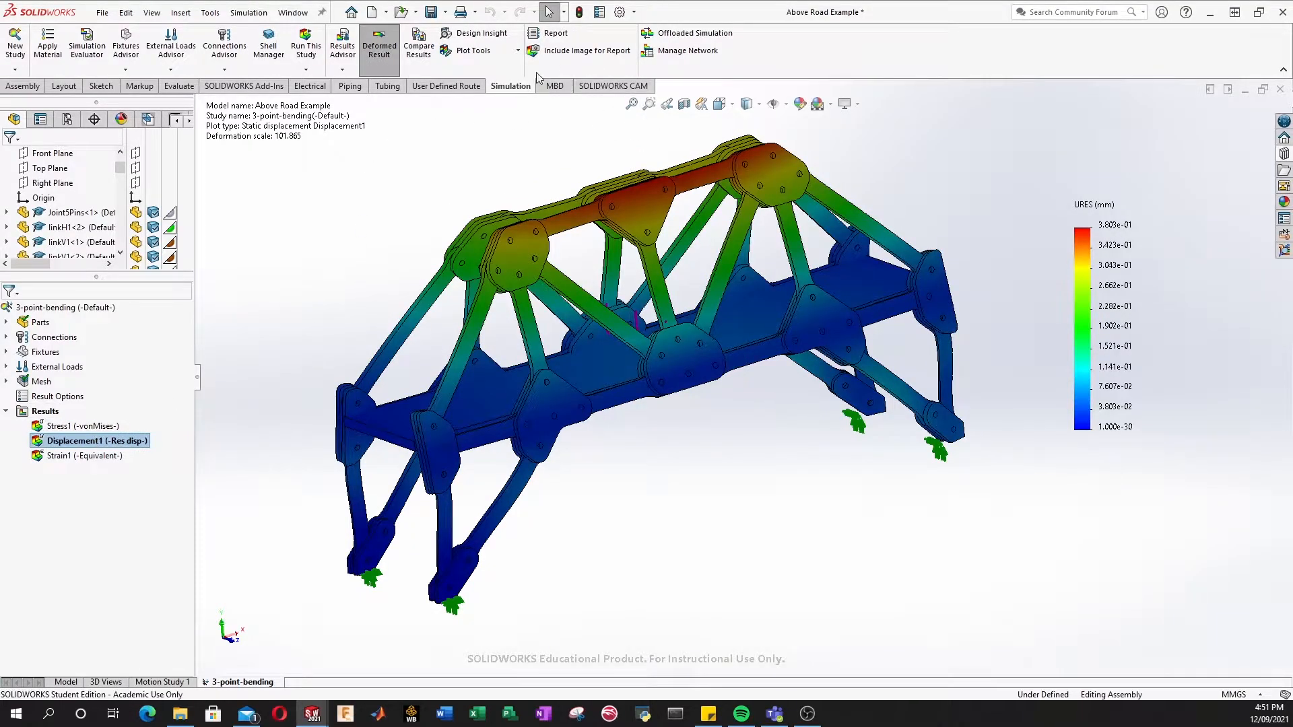
click(482, 52)
click(485, 120)
click(661, 212)
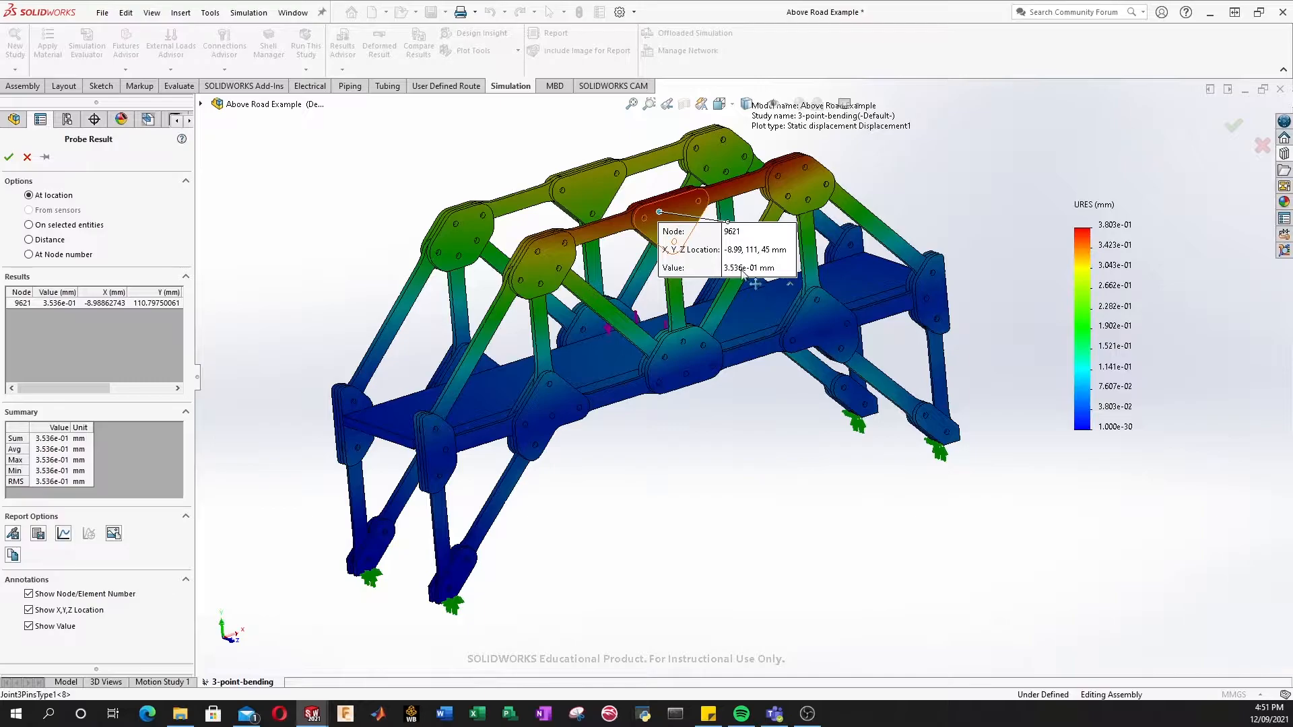
click(29, 159)
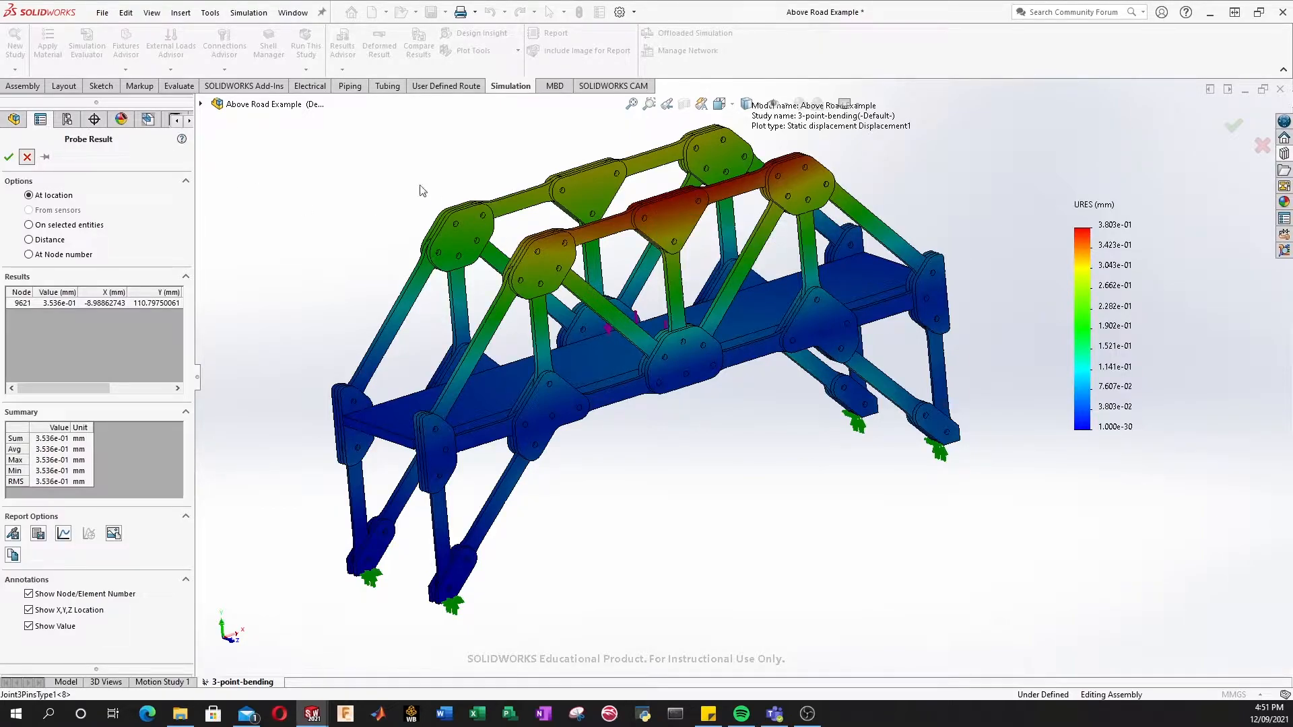
Show the Stress1 plot again and edit its definition, keeping von Mises Stress as the component and N/m^2 as the unit
double_click(68, 427)
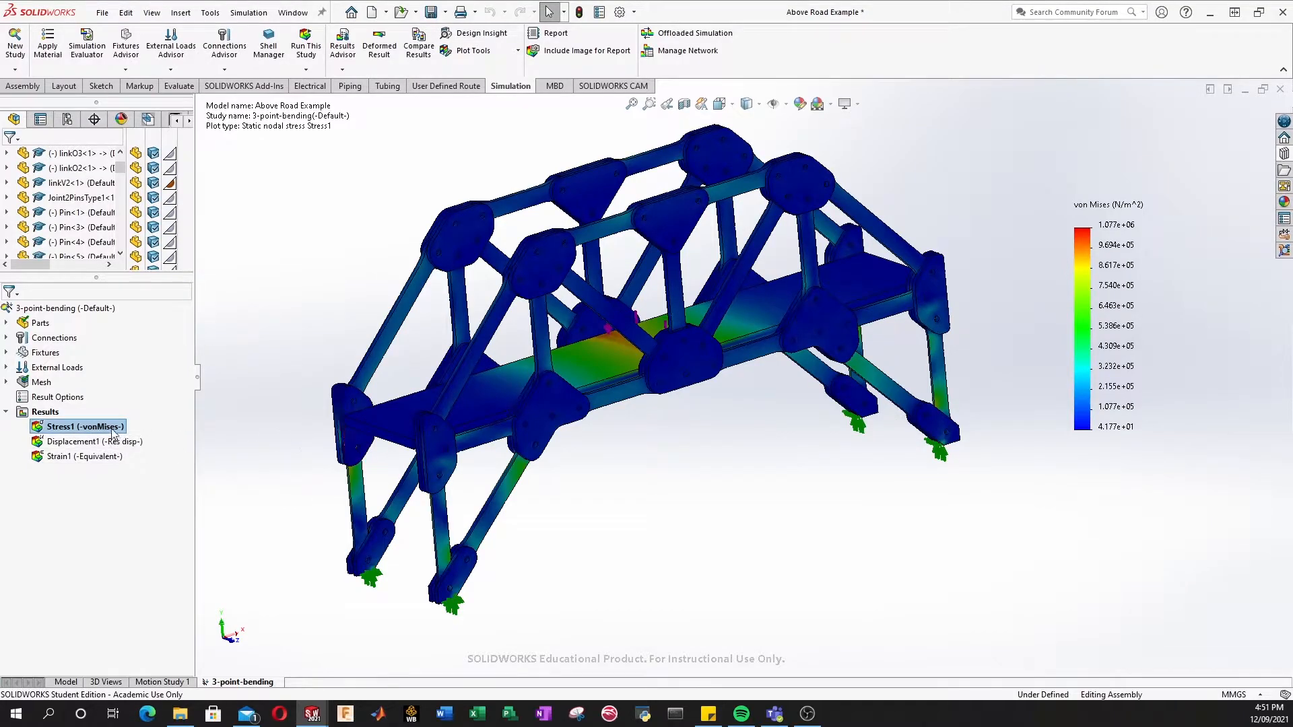
right_click(72, 429)
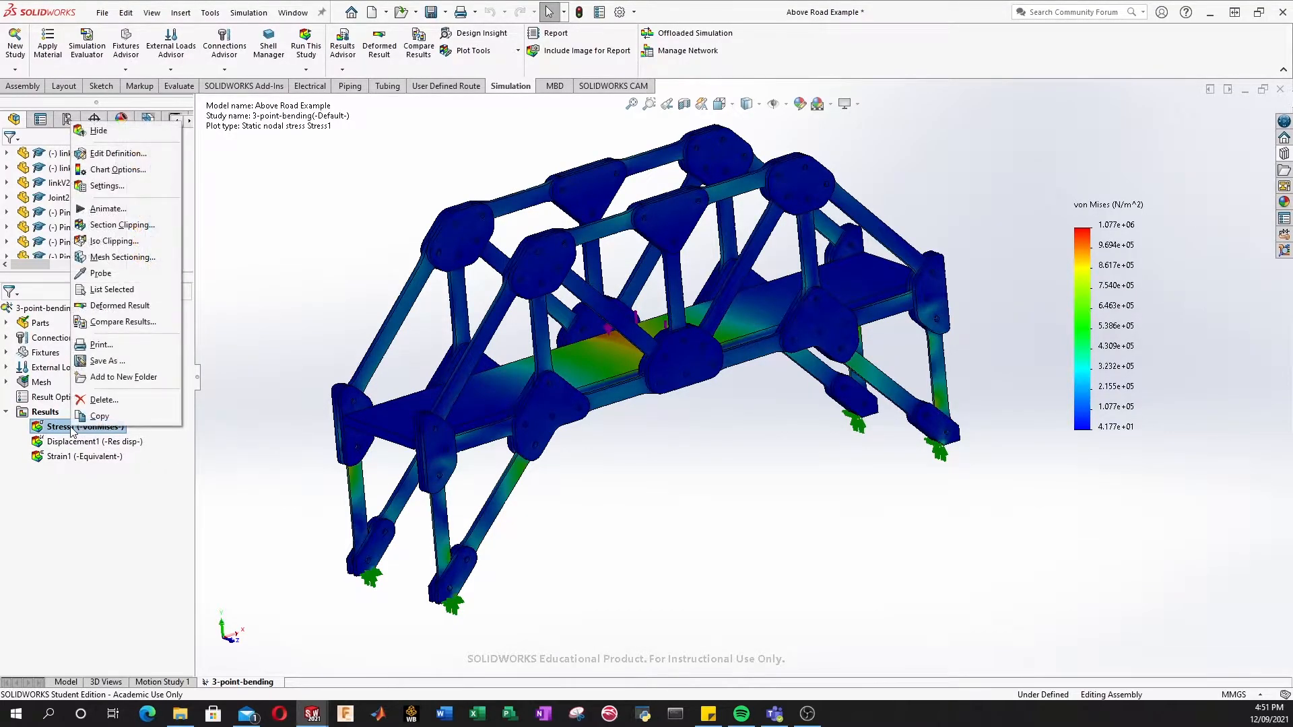
click(106, 155)
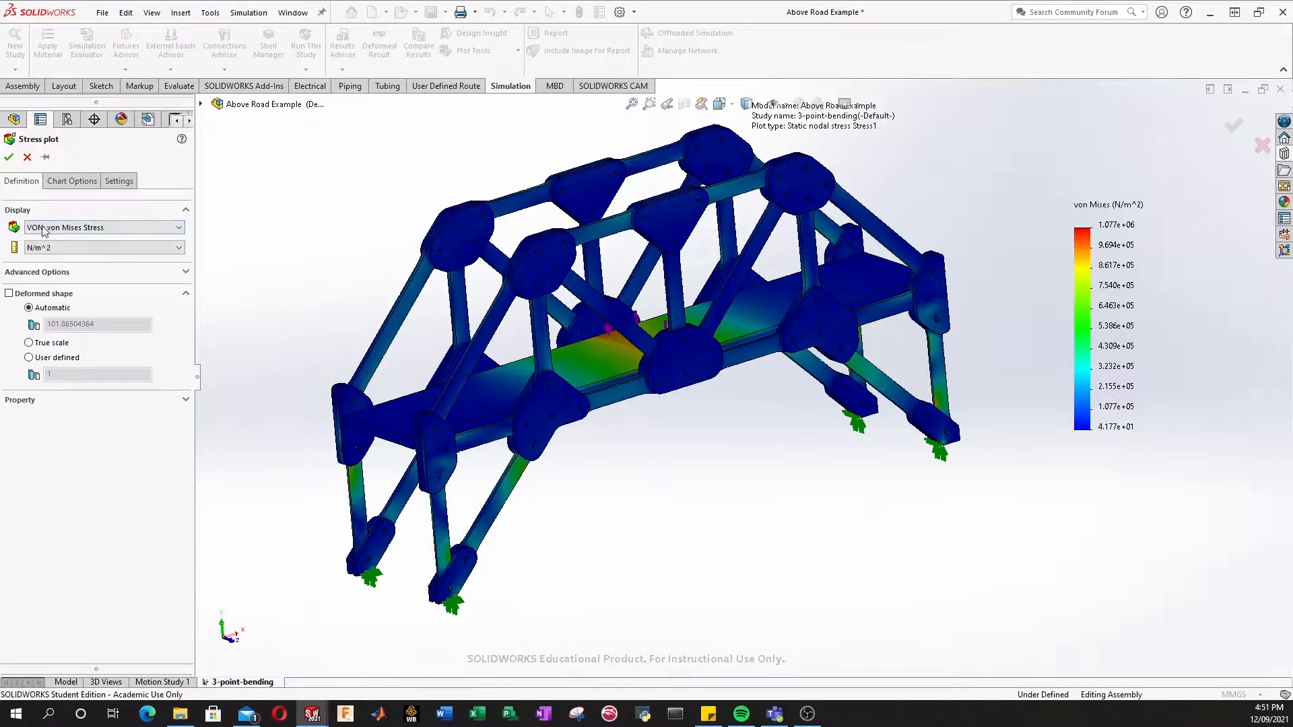
click(87, 228)
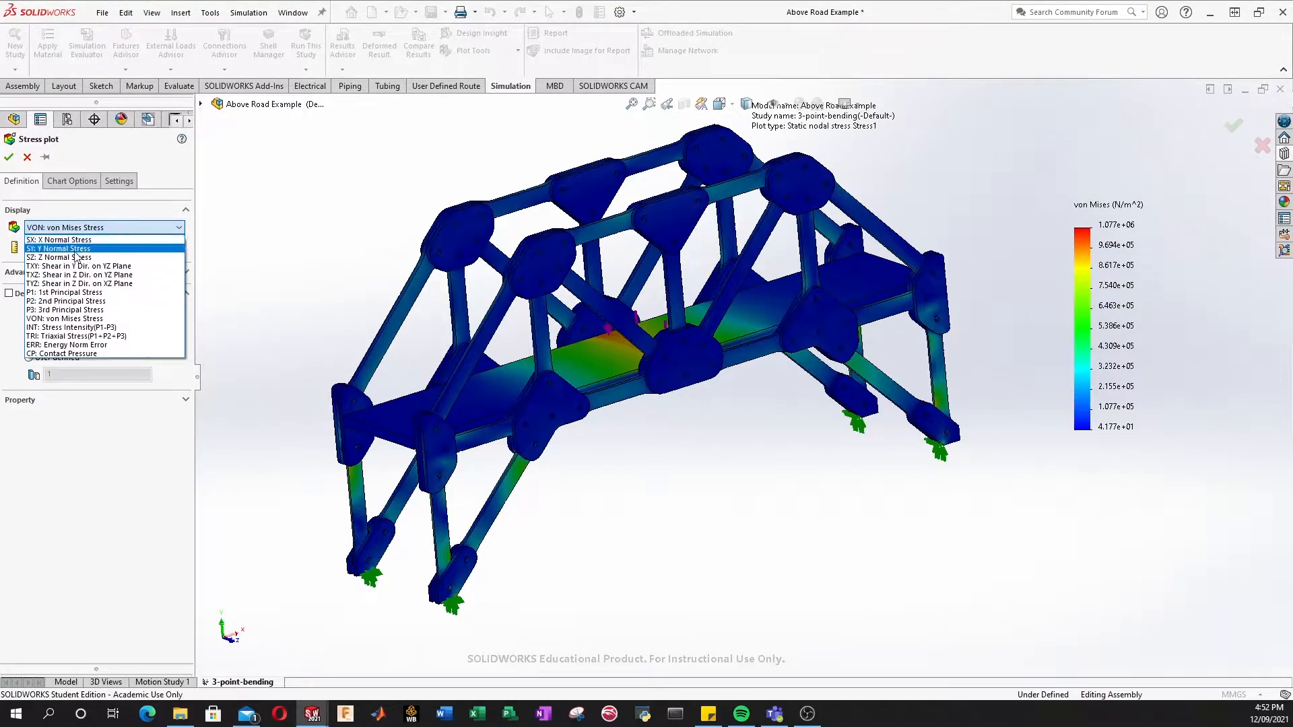
click(89, 217)
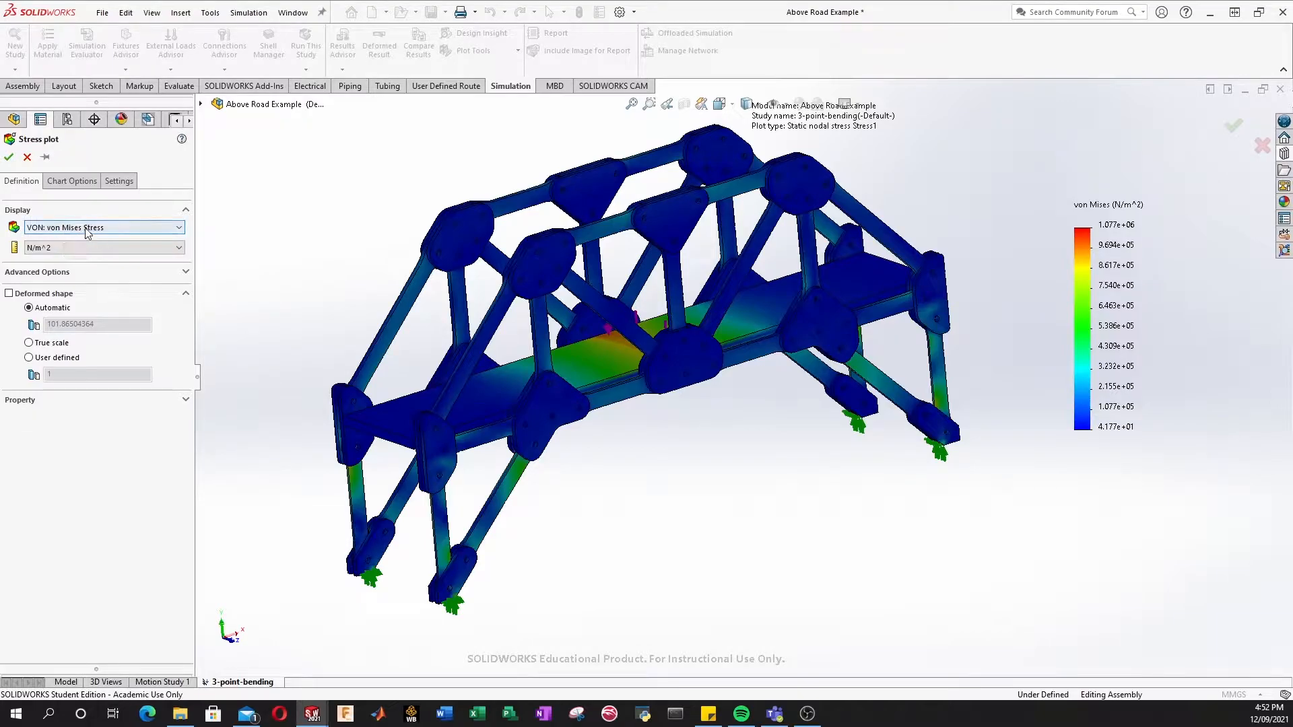
click(58, 252)
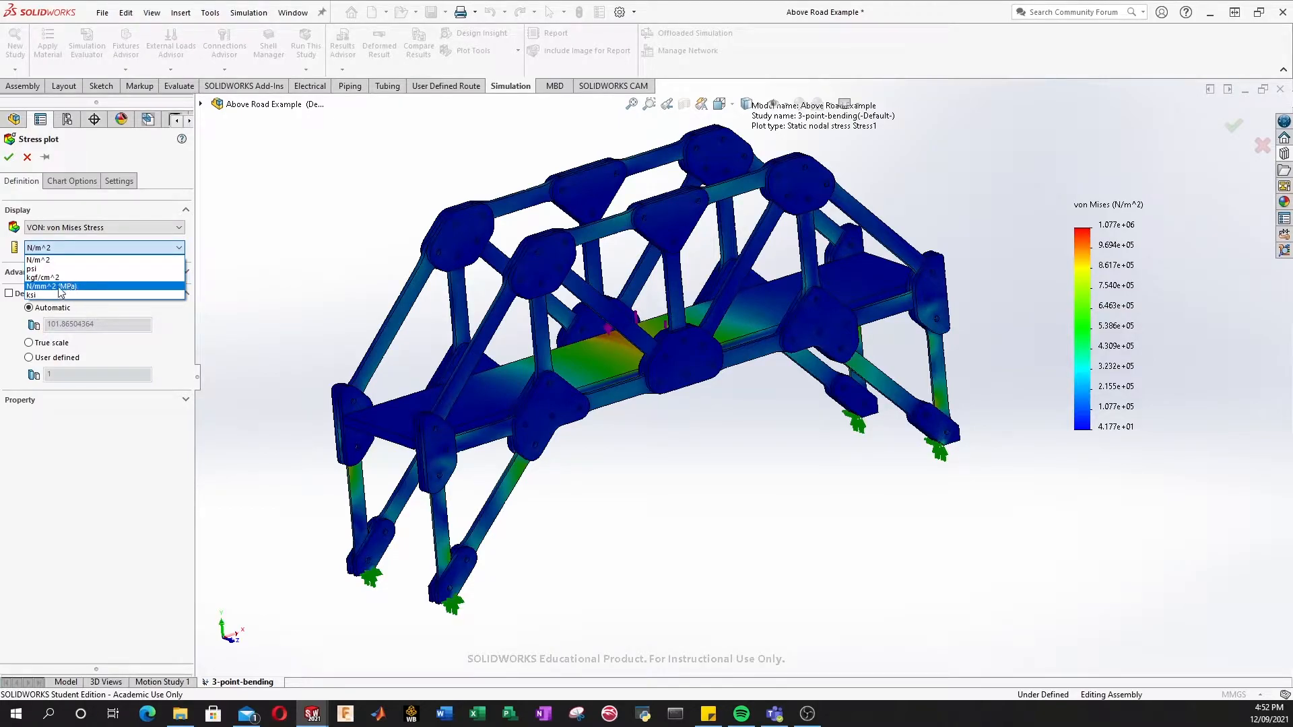
click(61, 260)
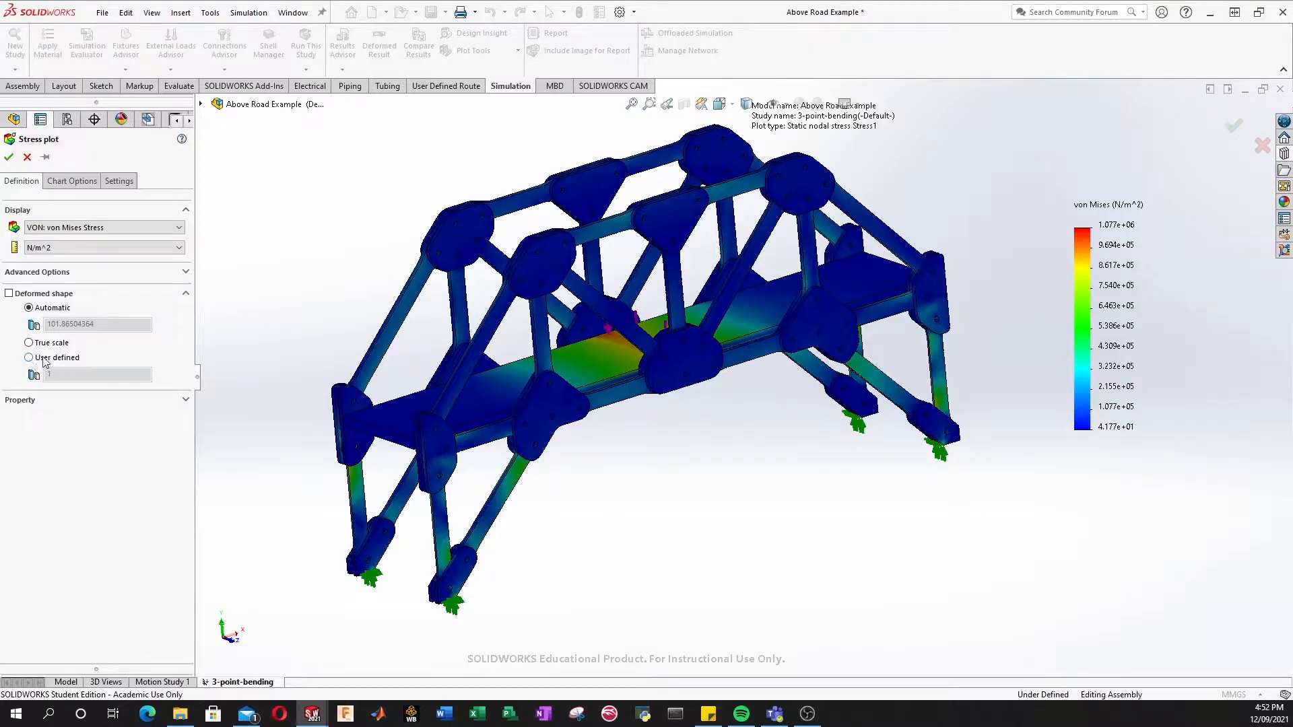
Enable the maximum annotation in the stress plot's chart options and examine where it sits on the bridge
click(72, 181)
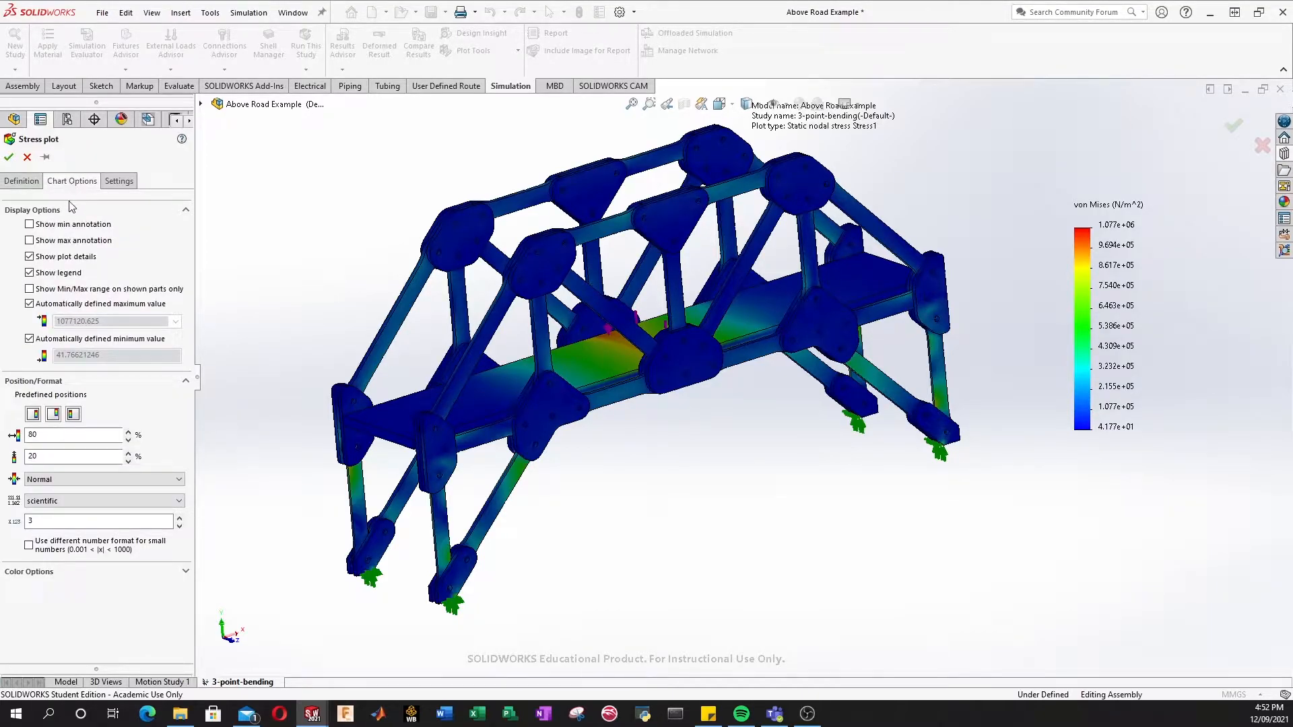
click(30, 241)
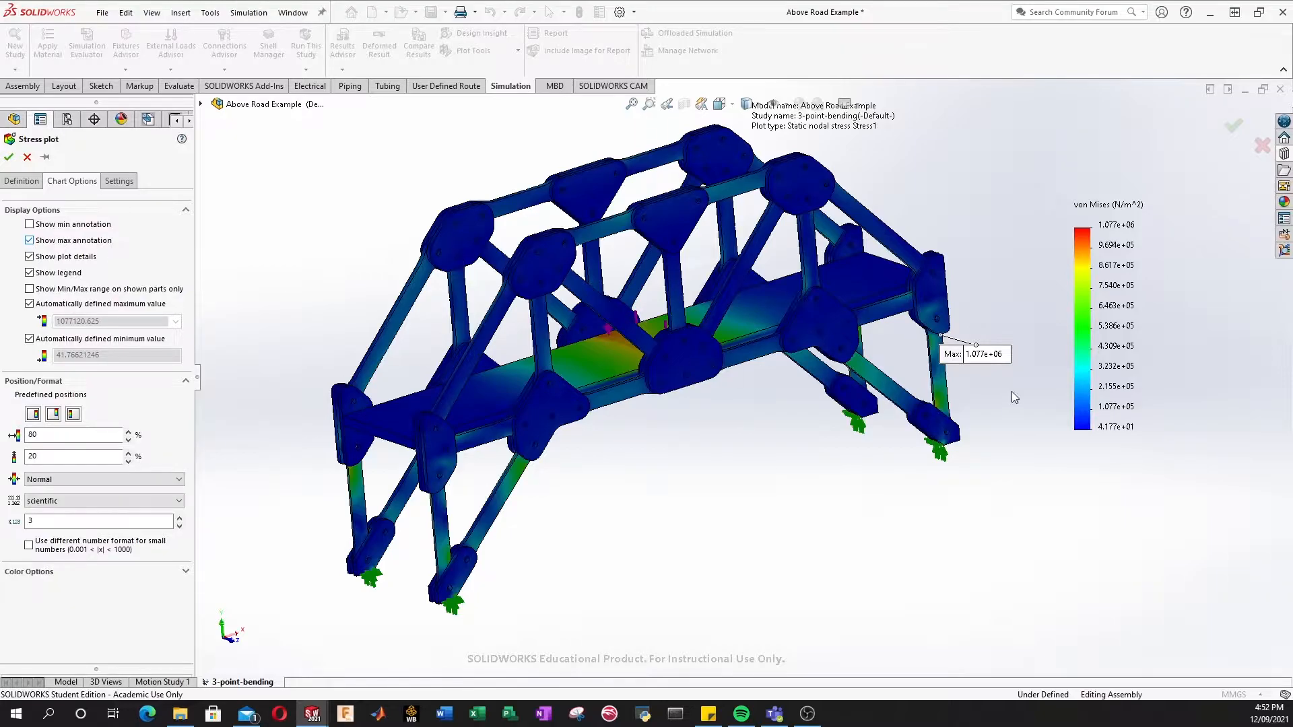
scroll(1023, 357, down, 6)
middle_drag(884, 340, 682, 385)
scroll(839, 358, up, 5)
middle_drag(797, 306, 938, 338)
scroll(1015, 348, up, 2)
ctrl+middle_drag(1017, 346, 864, 365)
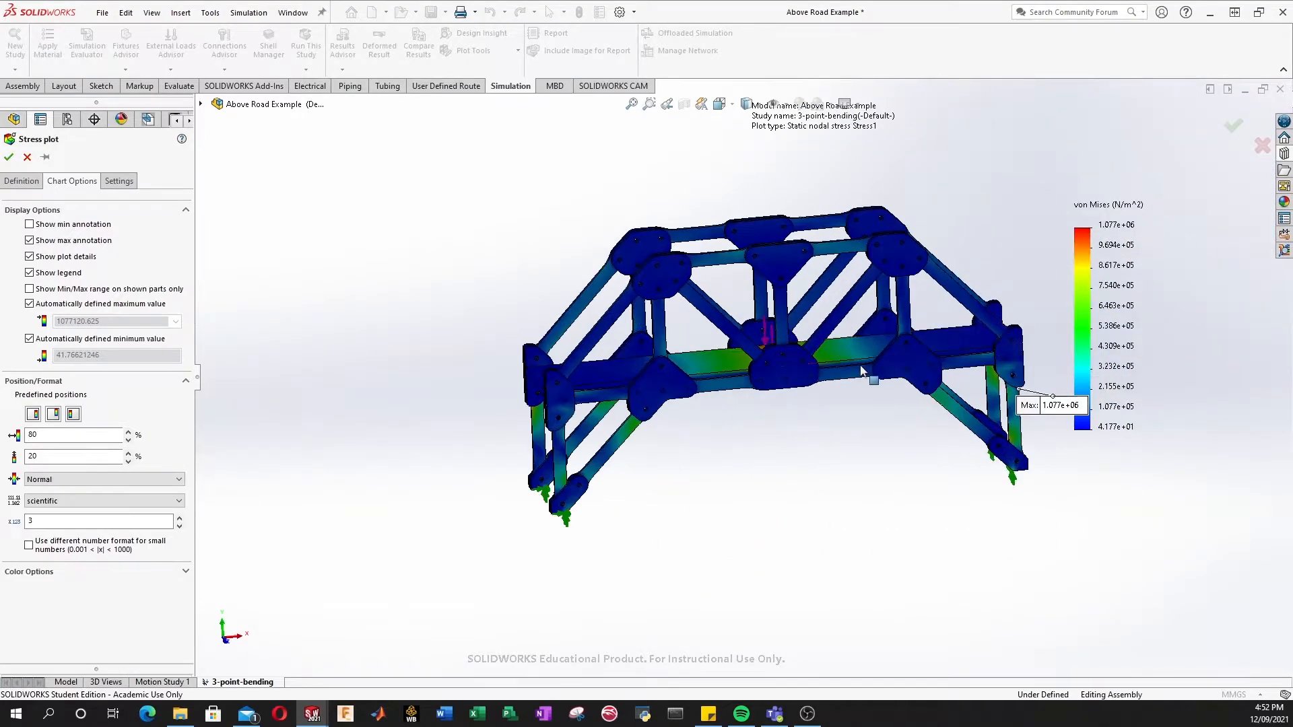
scroll(864, 366, down, 1)
Display the minimum stress annotation, check its location on the bridge, and hide it again
click(92, 227)
middle_drag(760, 370, 989, 356)
middle_drag(748, 389, 838, 383)
click(44, 229)
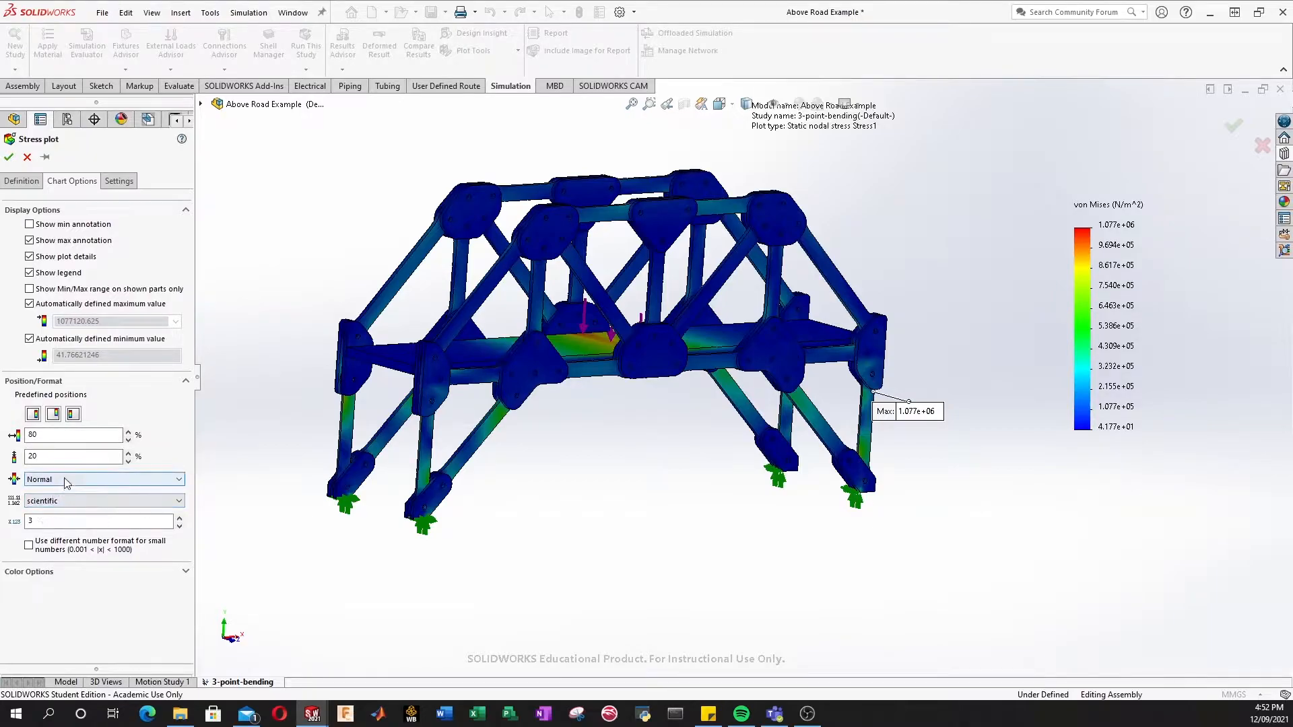
Keep the stress legend in scientific format with 3 decimals, review the fringe and boundary settings, and accept the plot
click(46, 501)
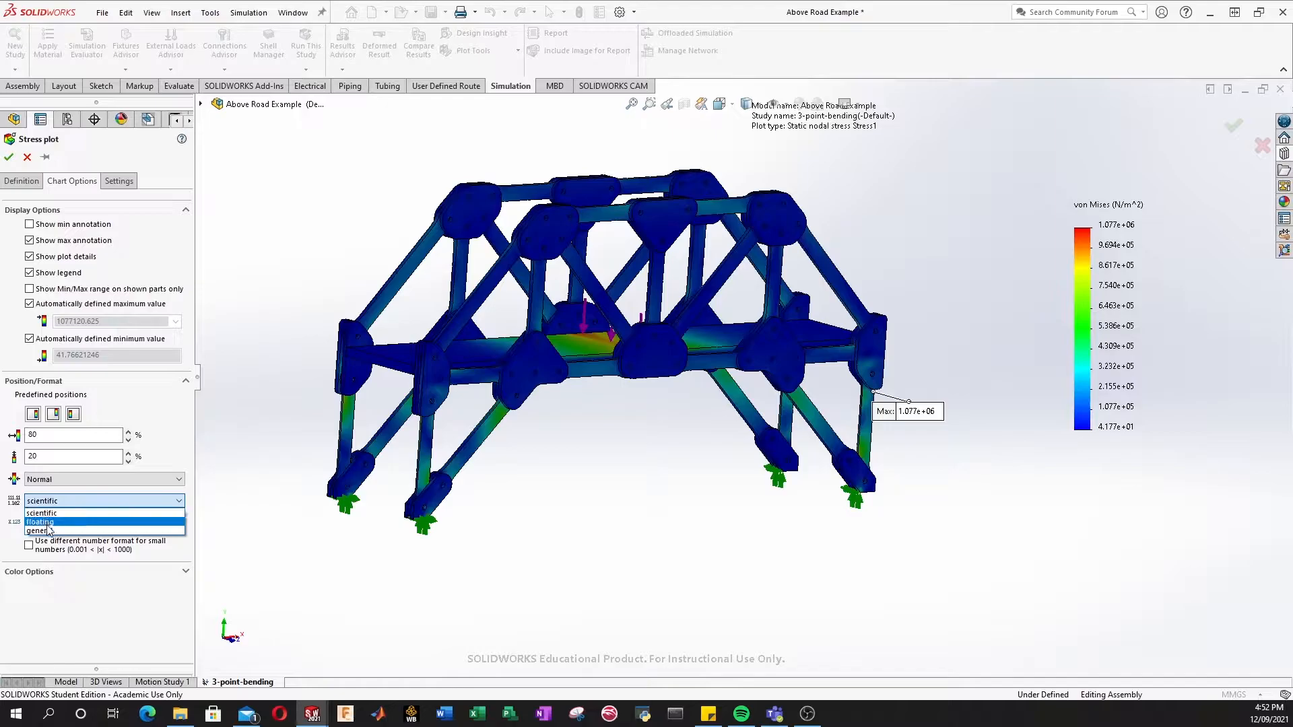
click(41, 513)
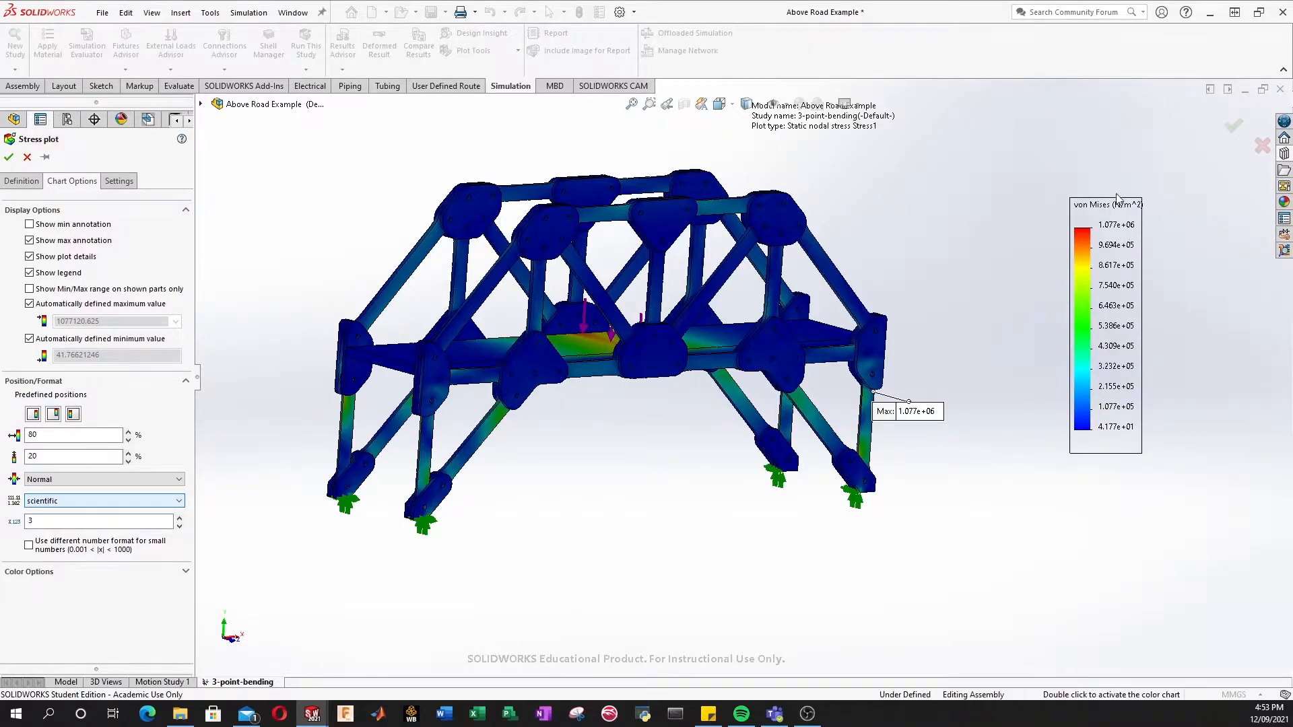
click(1071, 260)
click(37, 519)
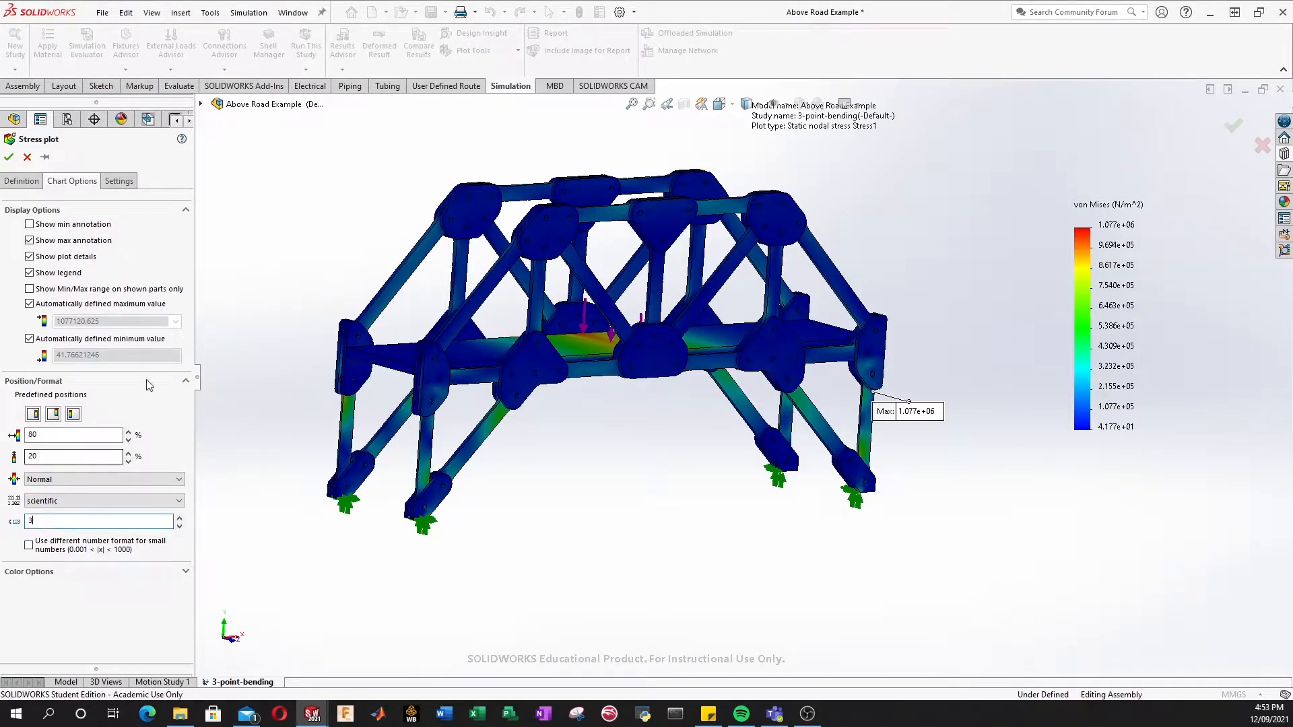
click(124, 183)
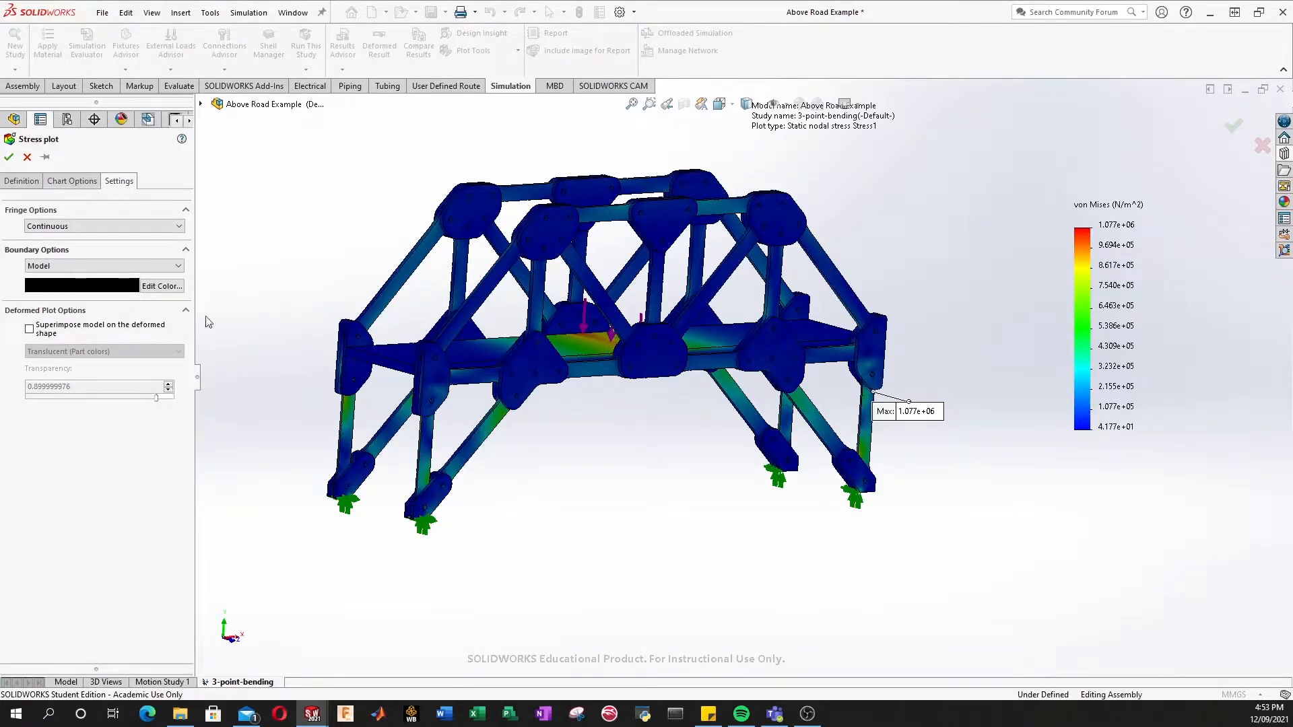
click(25, 186)
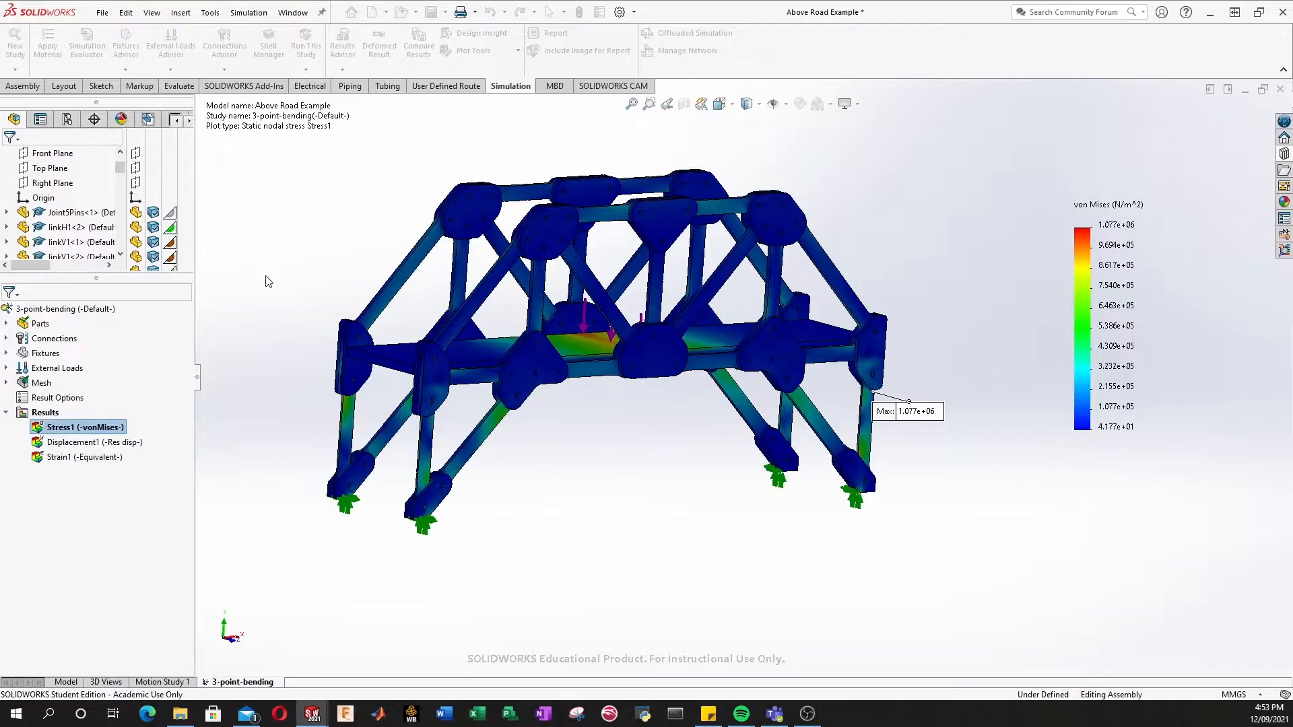
Review the displacement plot's component and chart options, keeping Resultant Displacement in mm, and accept the definition
right_click(75, 444)
click(121, 477)
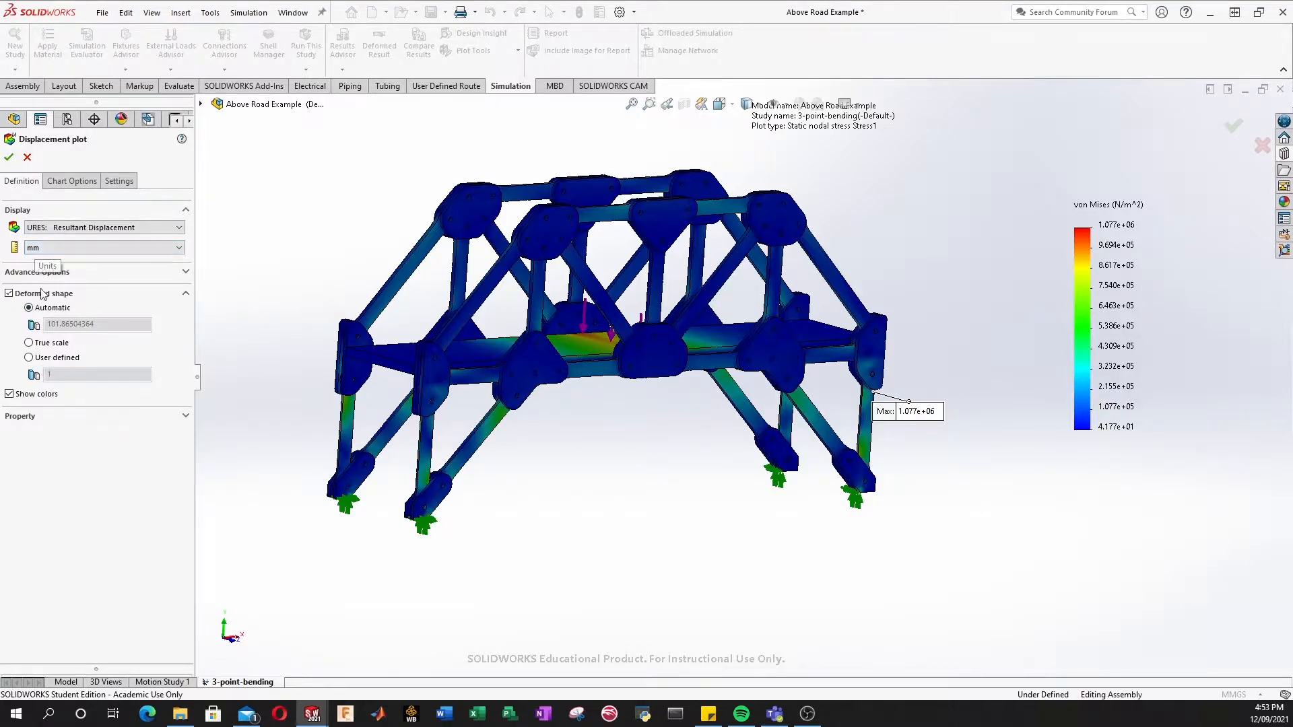
click(84, 229)
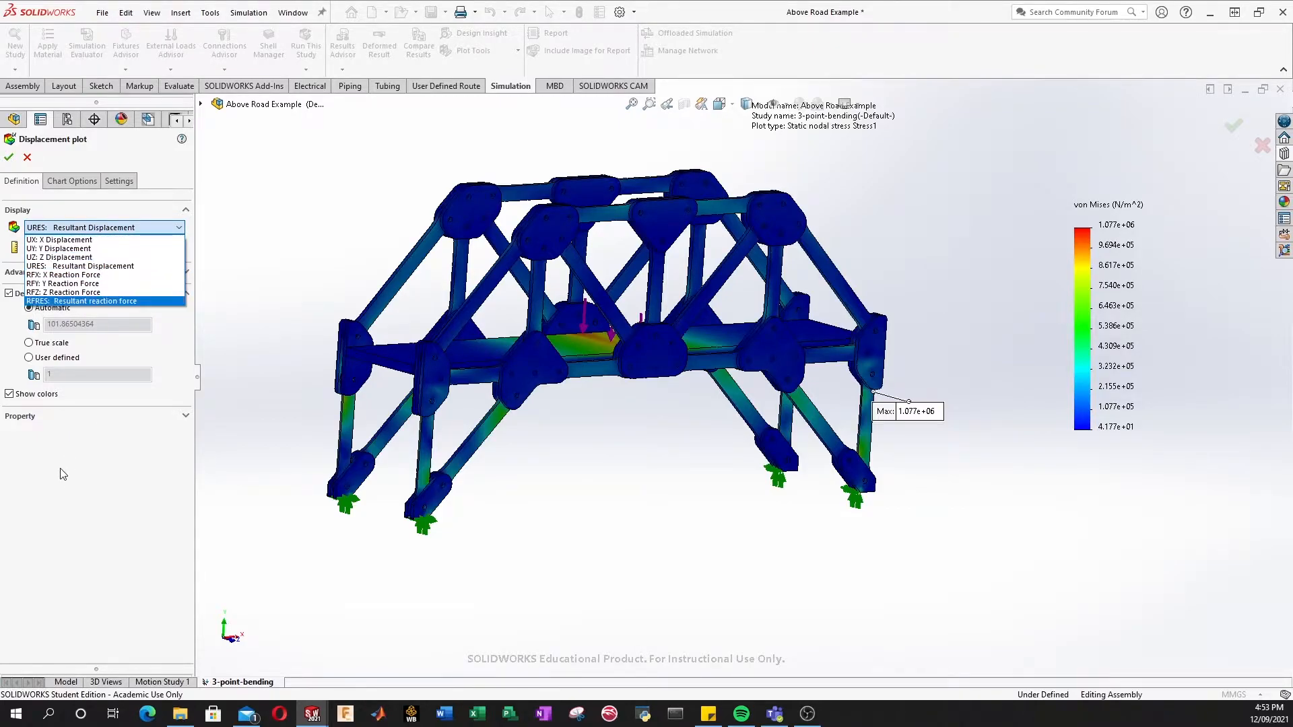
click(89, 410)
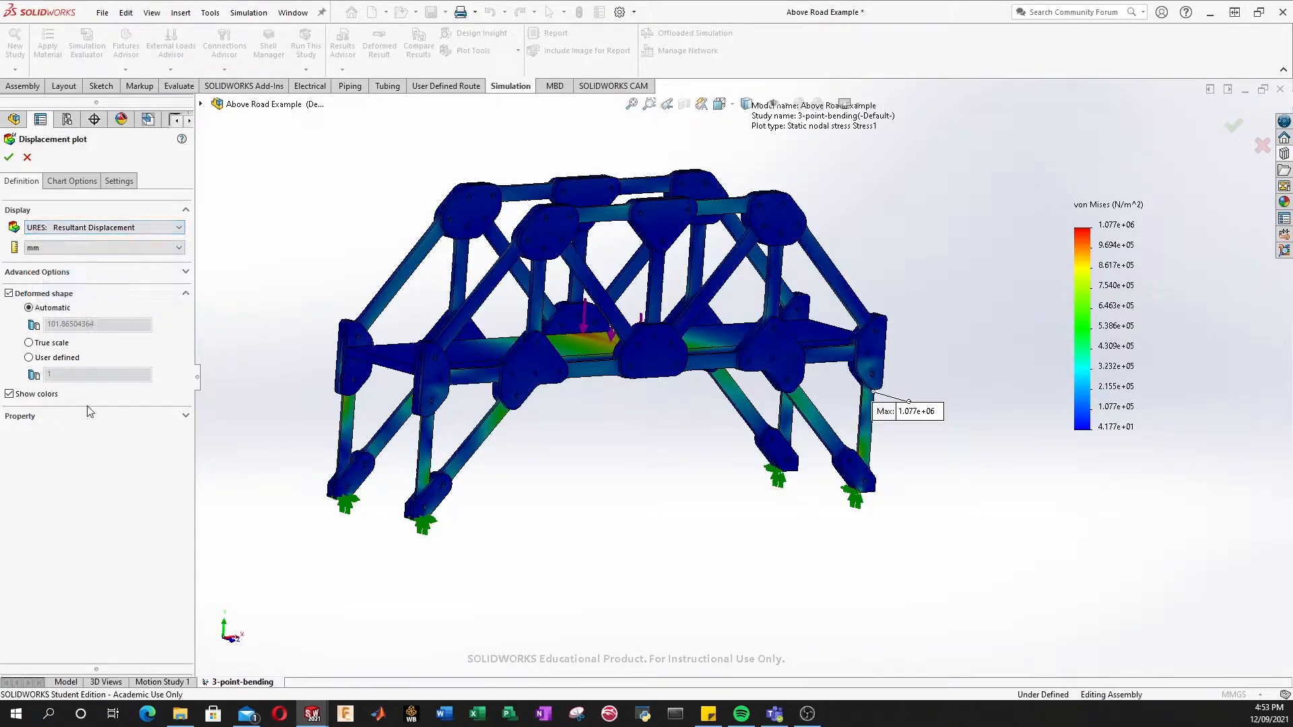
click(73, 182)
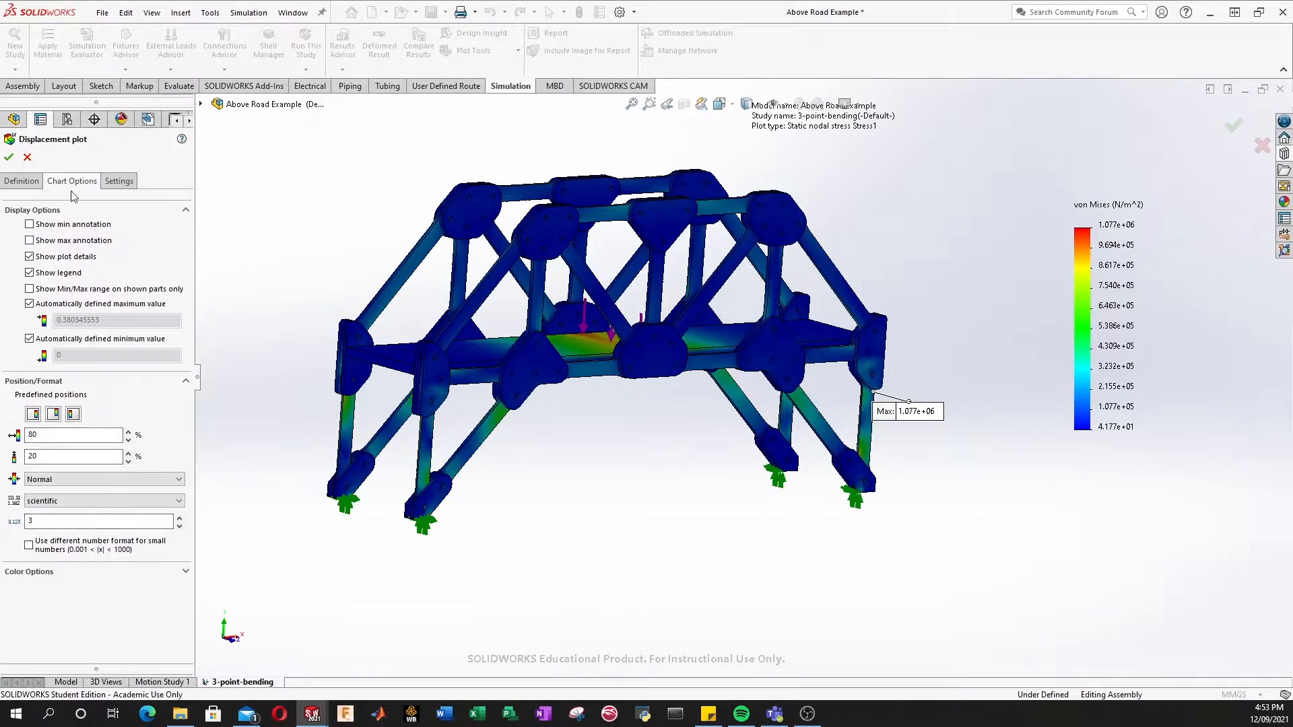
click(10, 158)
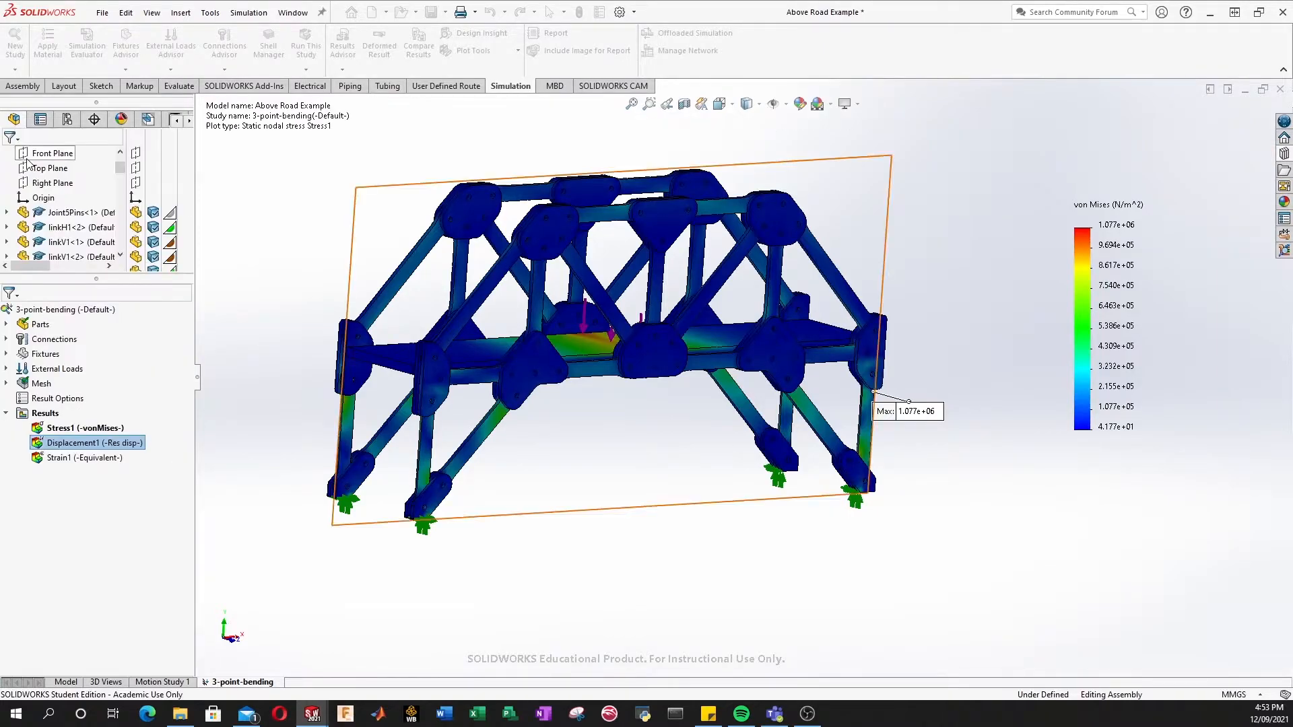
Define a new displacement plot of the UY: Y Displacement component in mm with an automatic deformed shape scale
click(94, 541)
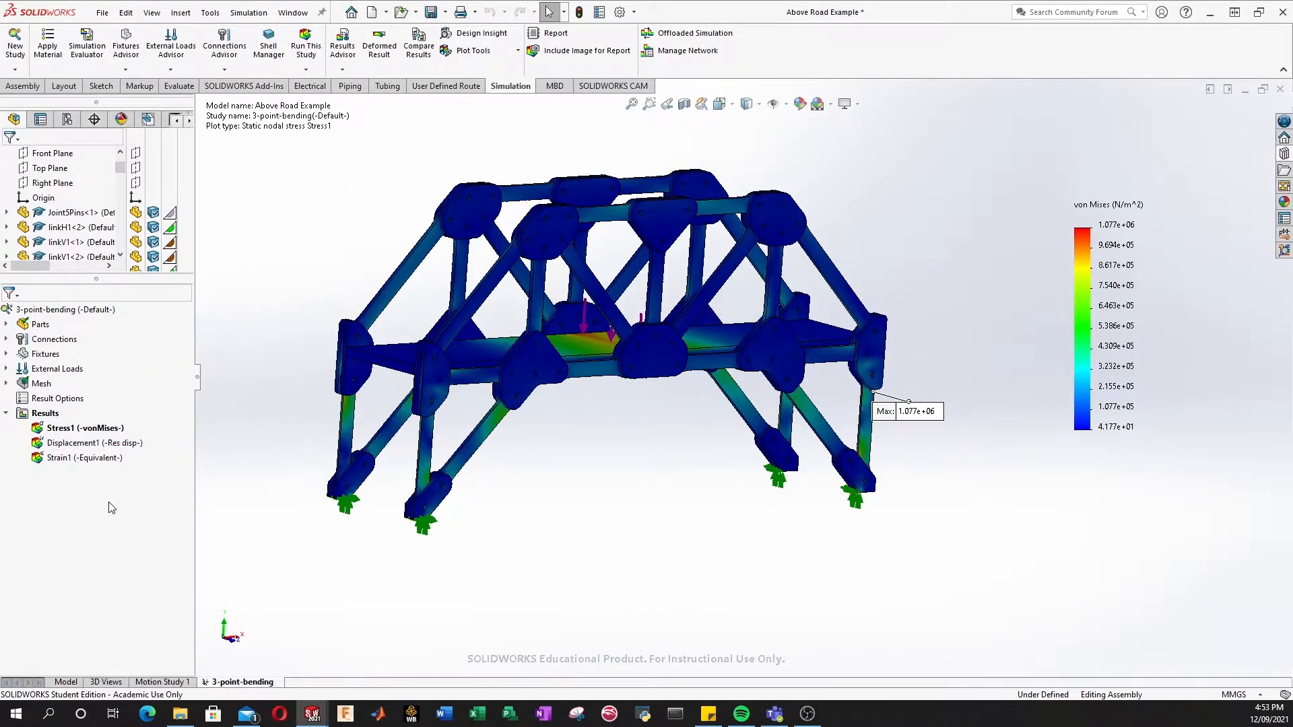
middle_drag(549, 330, 495, 333)
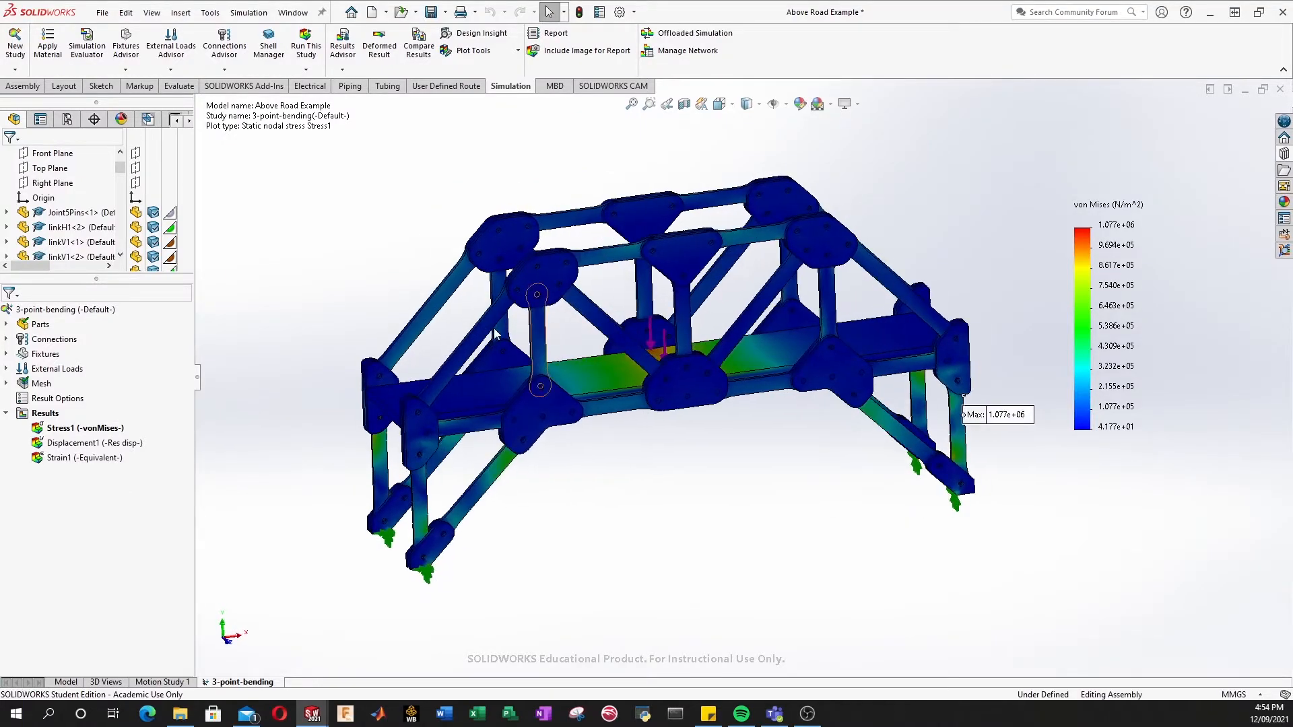
right_click(40, 413)
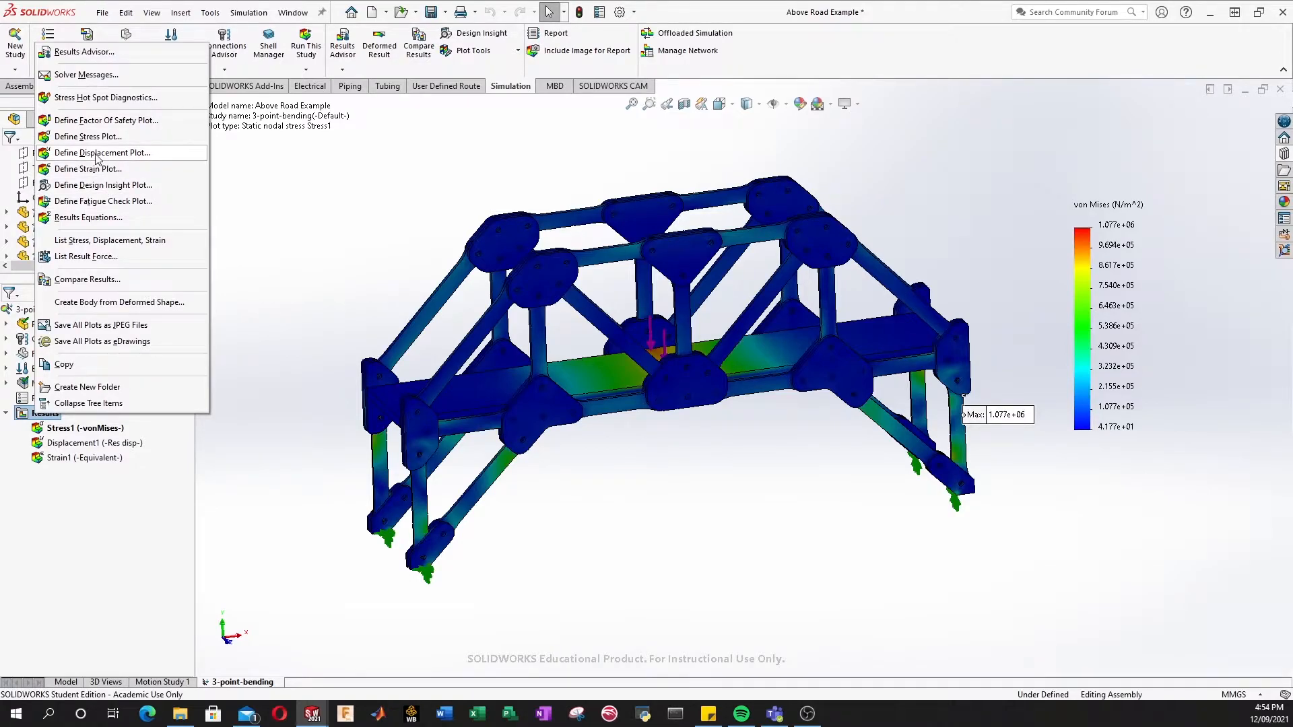
click(134, 159)
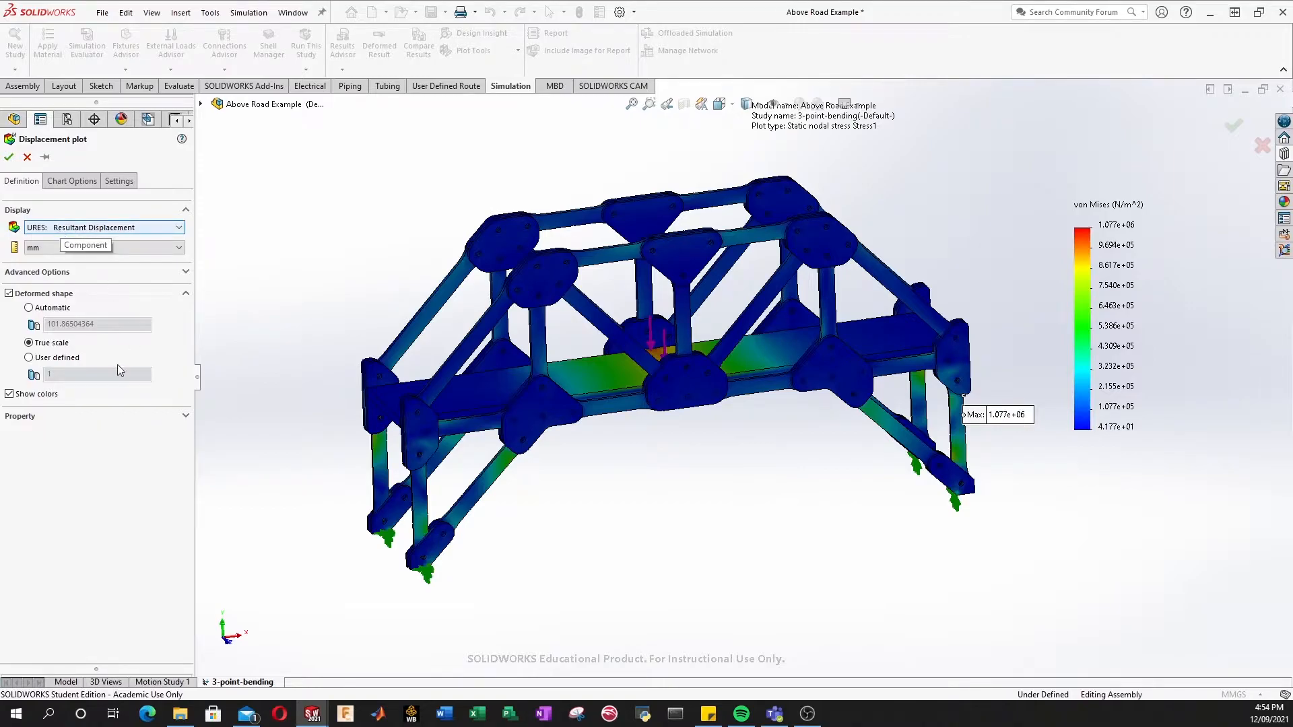
click(81, 231)
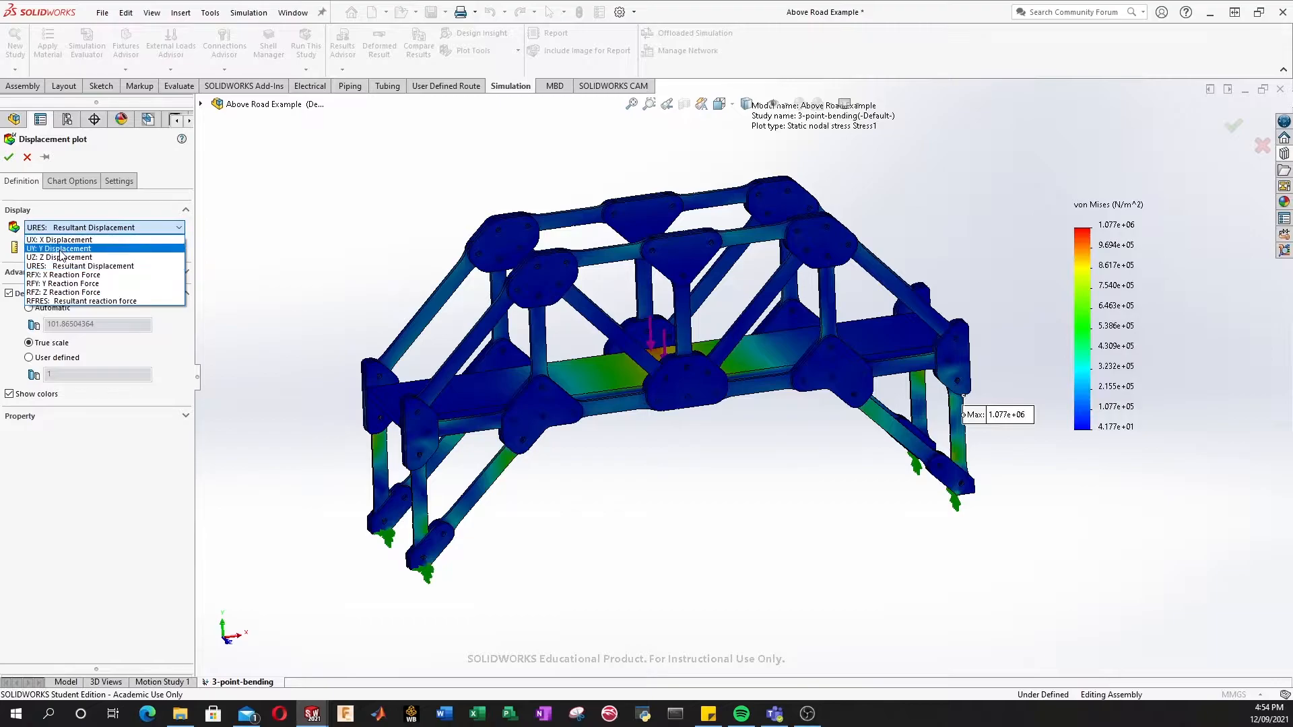
click(61, 249)
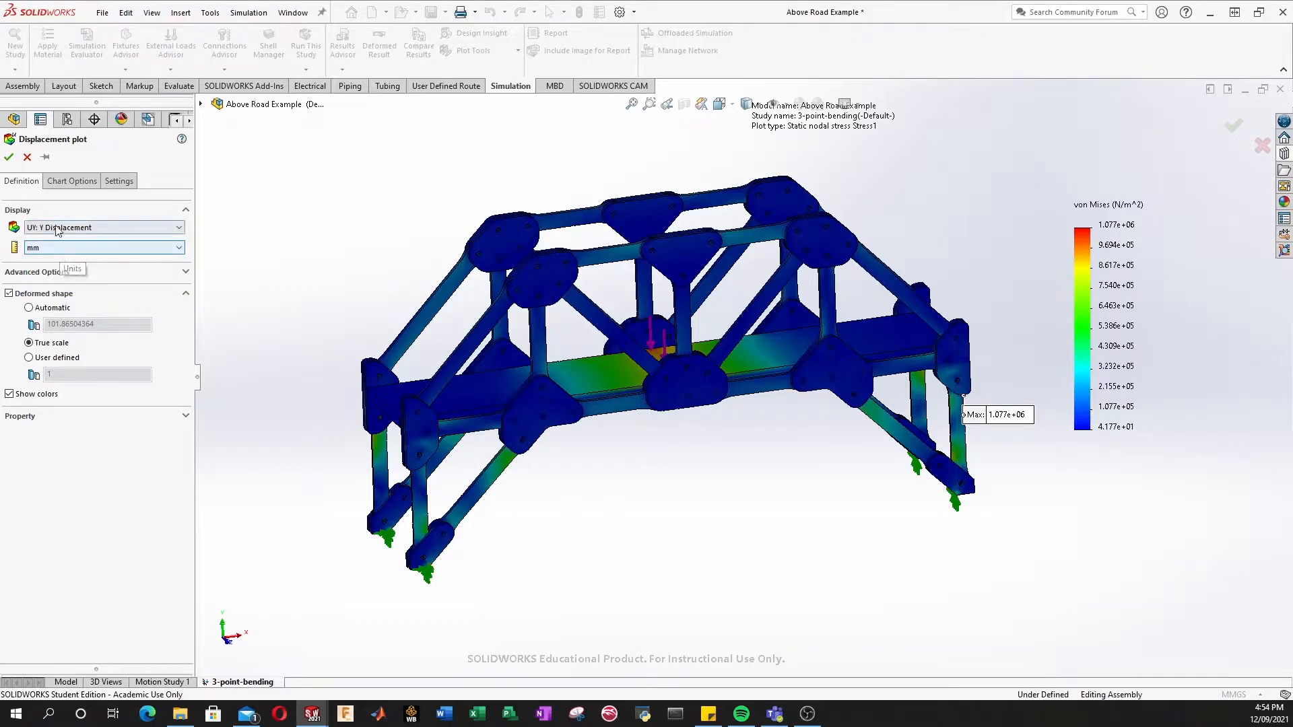
click(38, 249)
click(38, 252)
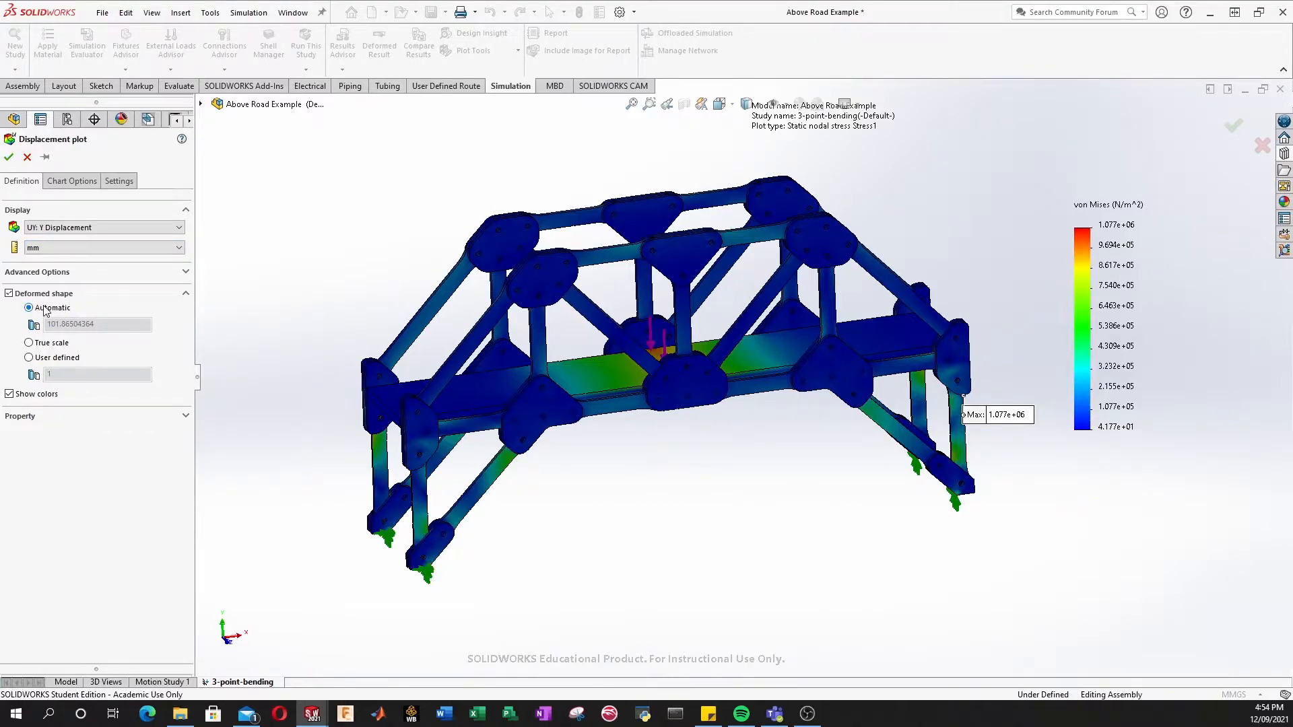
Enable the minimum annotation for the Y displacement plot, review its settings, and accept the plot
click(84, 186)
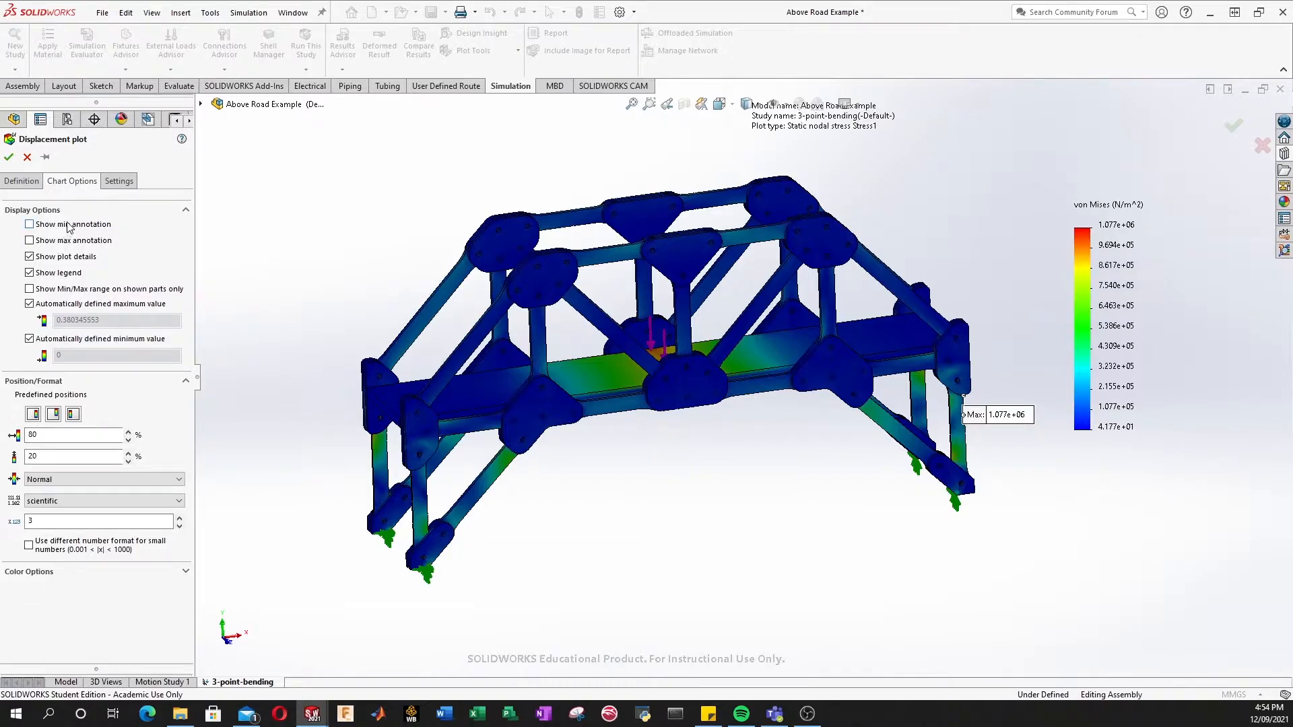
click(128, 182)
click(11, 160)
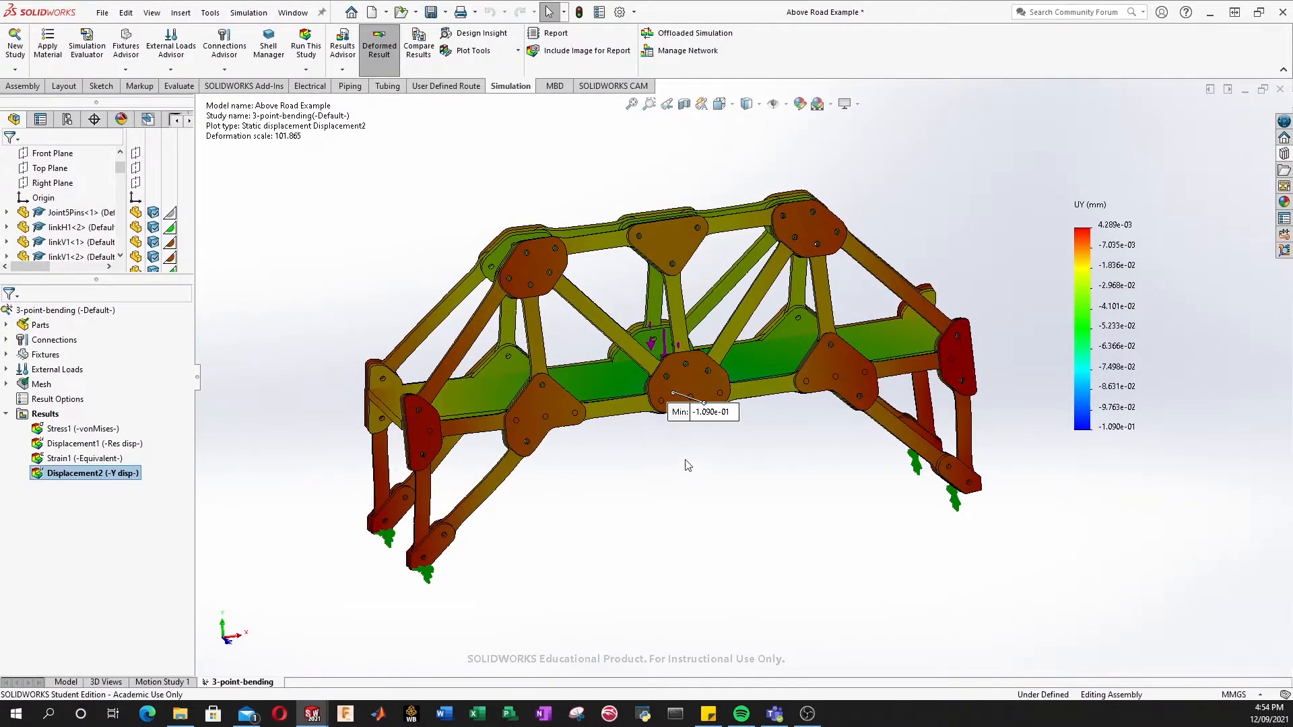
View the Y displacement plot from the front without the deformed shape and examine where the minimum annotation sits
key(space)
click(628, 503)
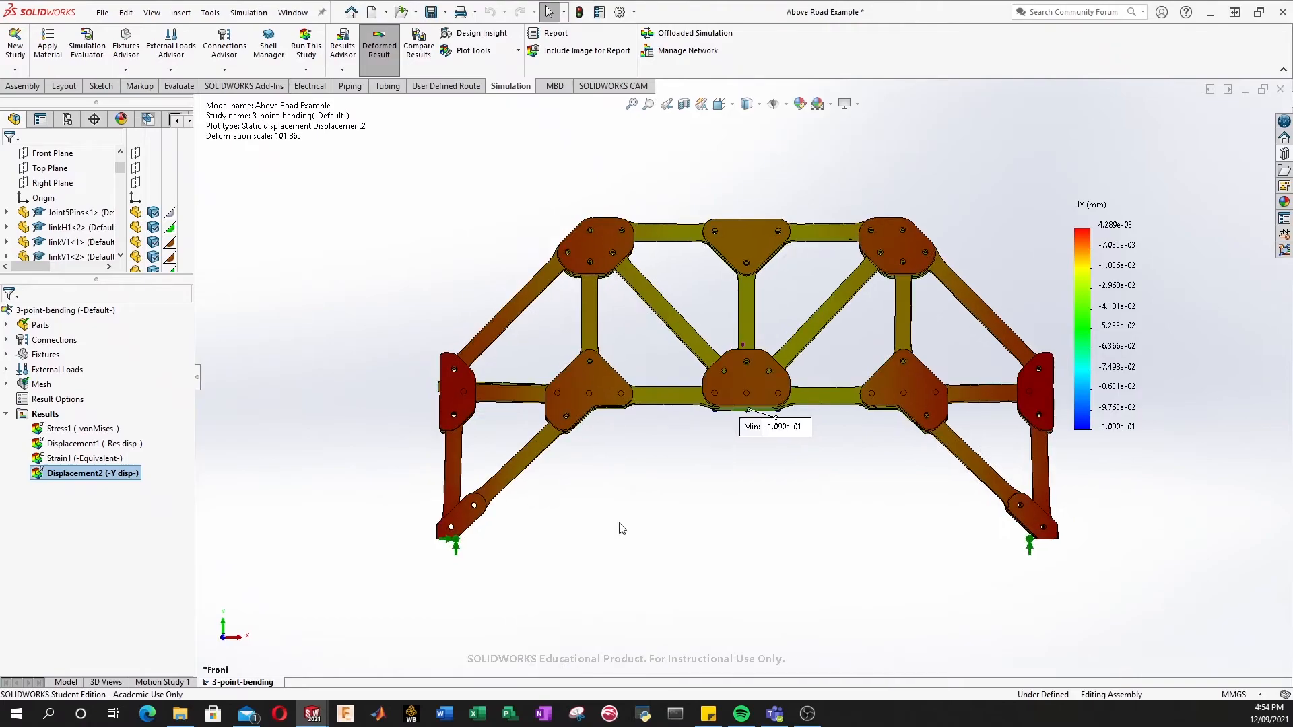
click(391, 65)
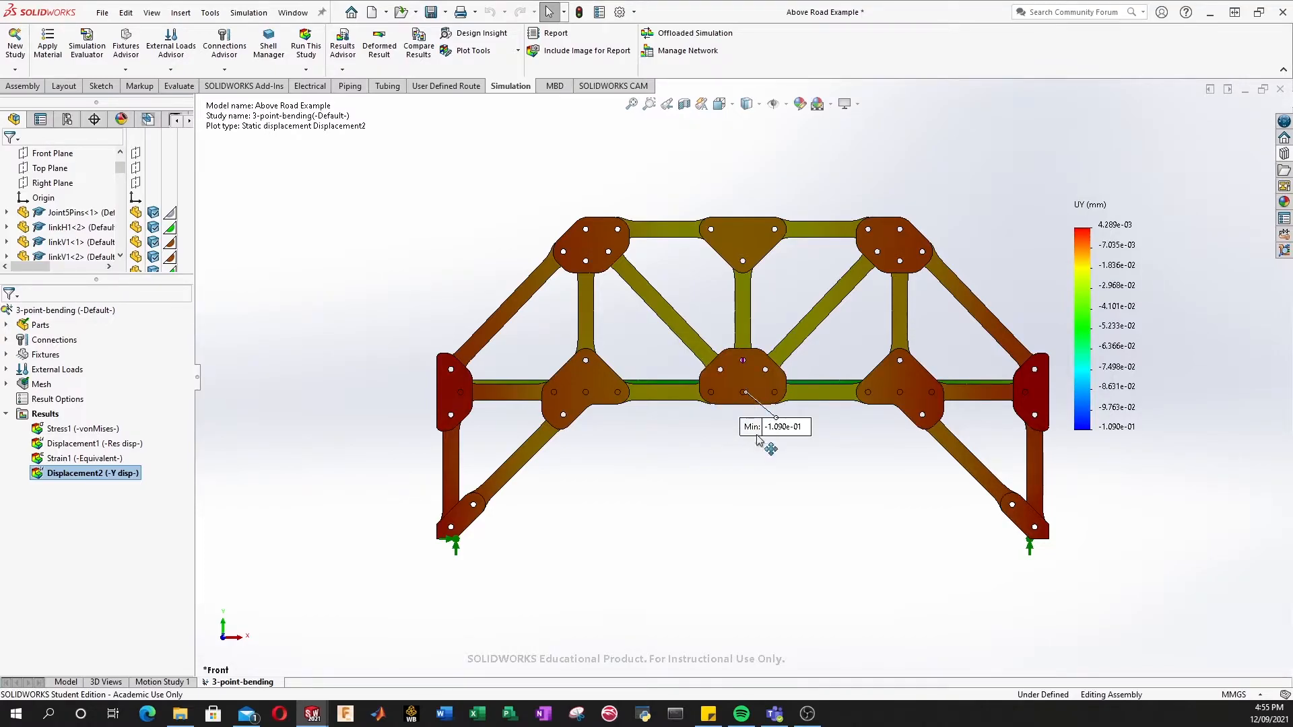
scroll(949, 392, up, 2)
scroll(970, 392, down, 2)
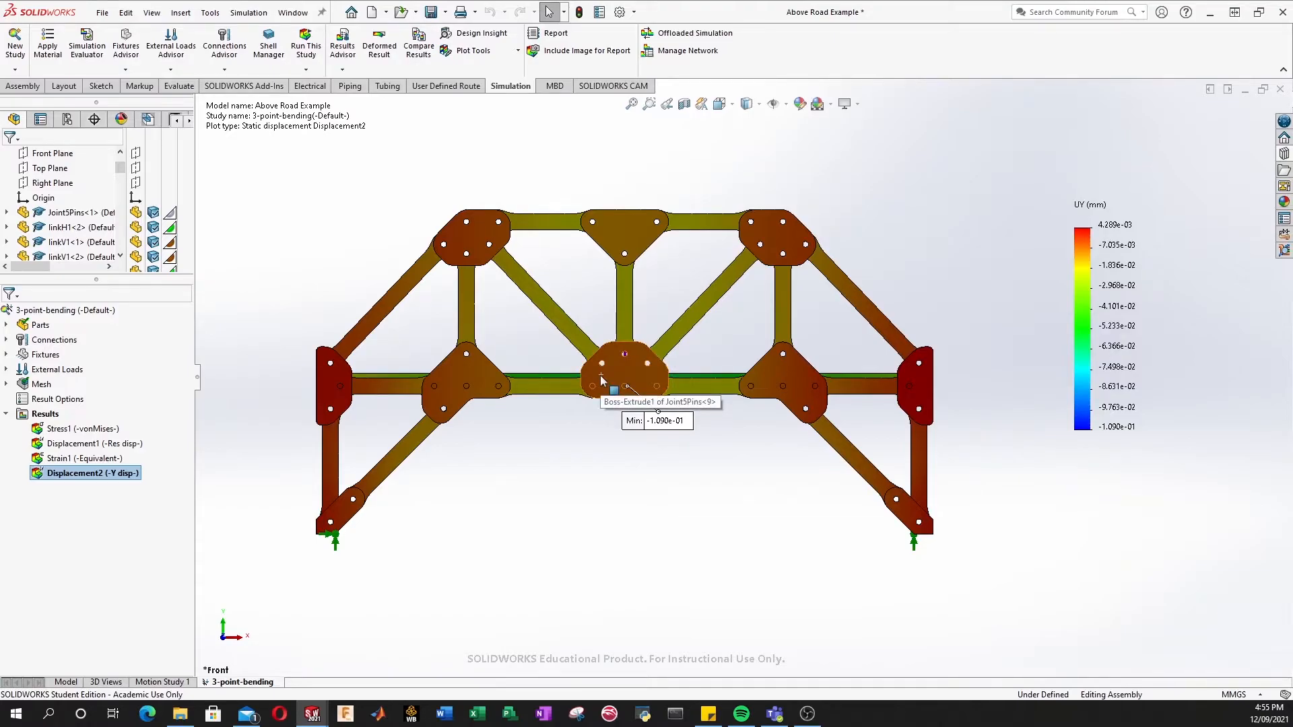
click(101, 552)
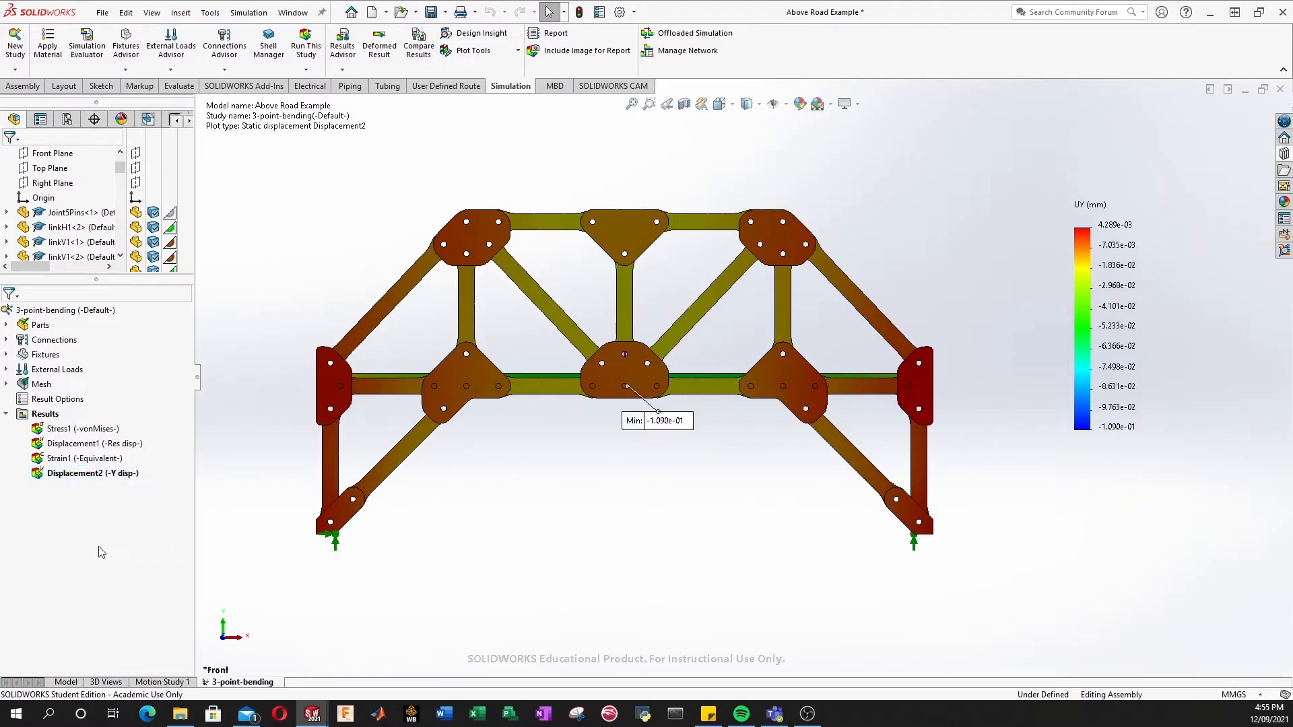
Start a factor of safety plot limited to selected bodies and add the top-level components from Joint5Pins<1> through road<1>
right_click(44, 418)
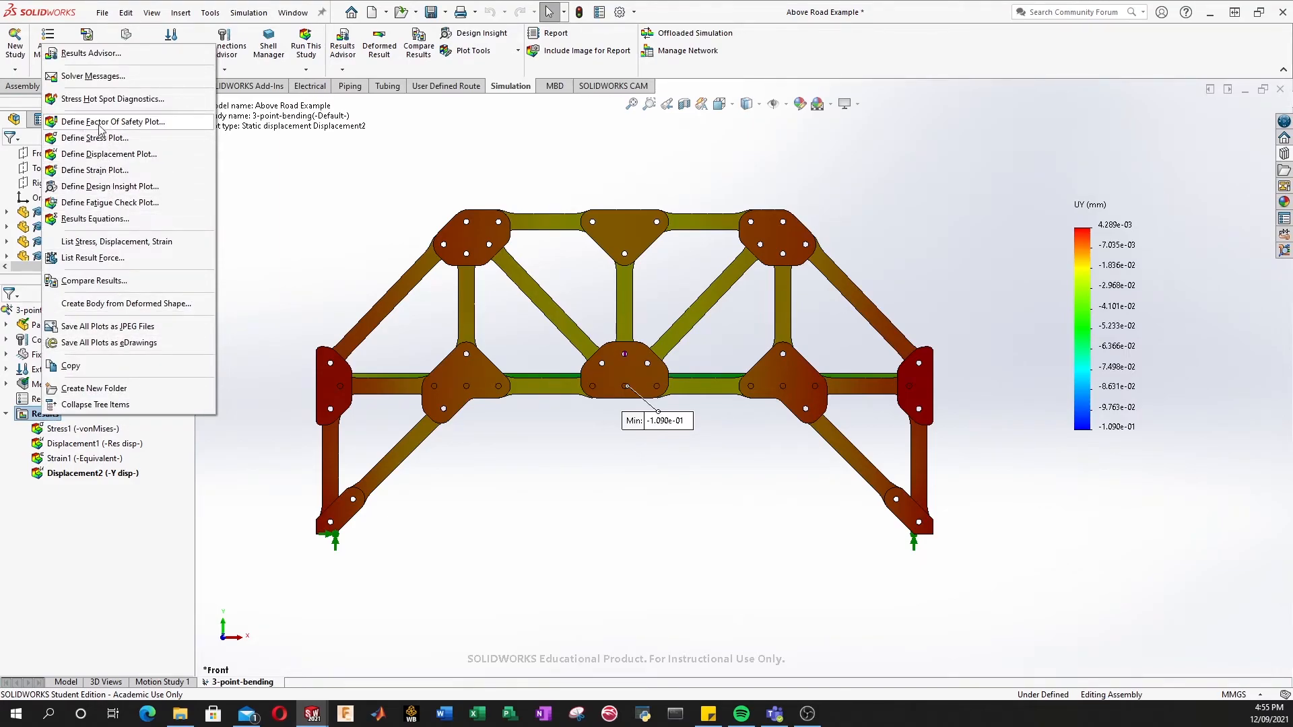
click(144, 123)
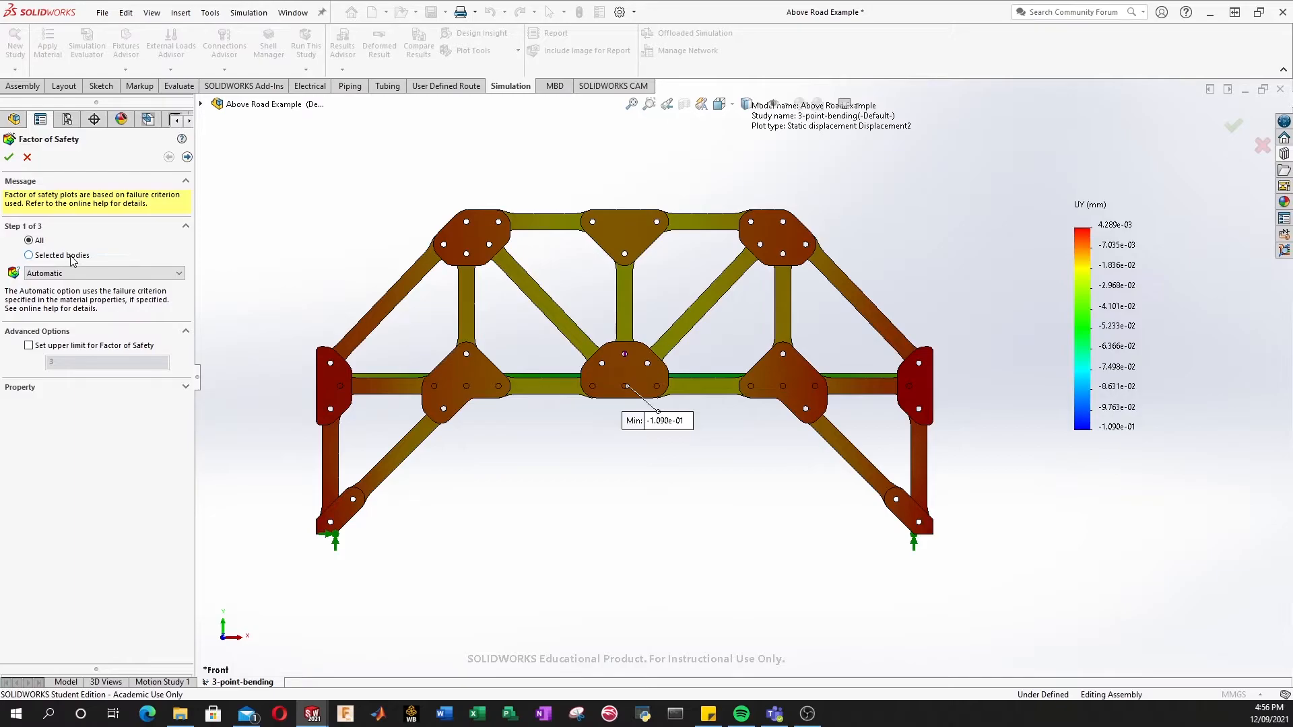
click(30, 255)
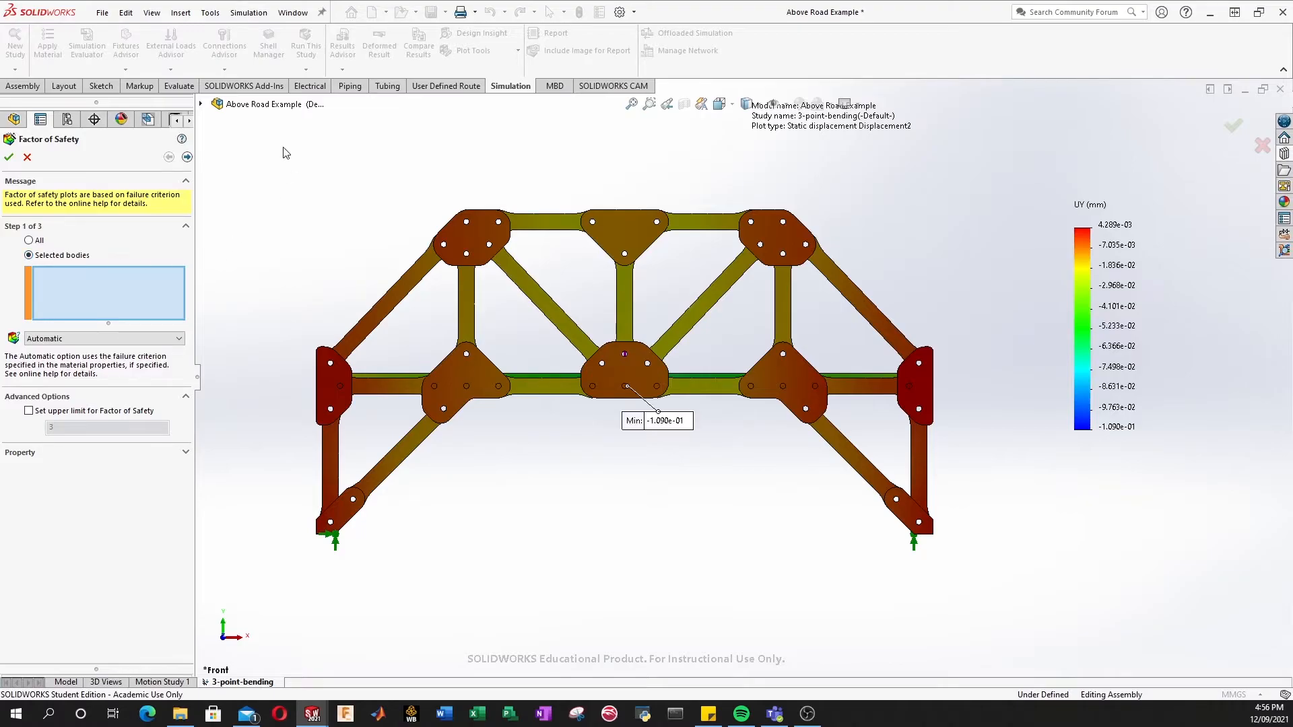
middle_drag(606, 326, 723, 379)
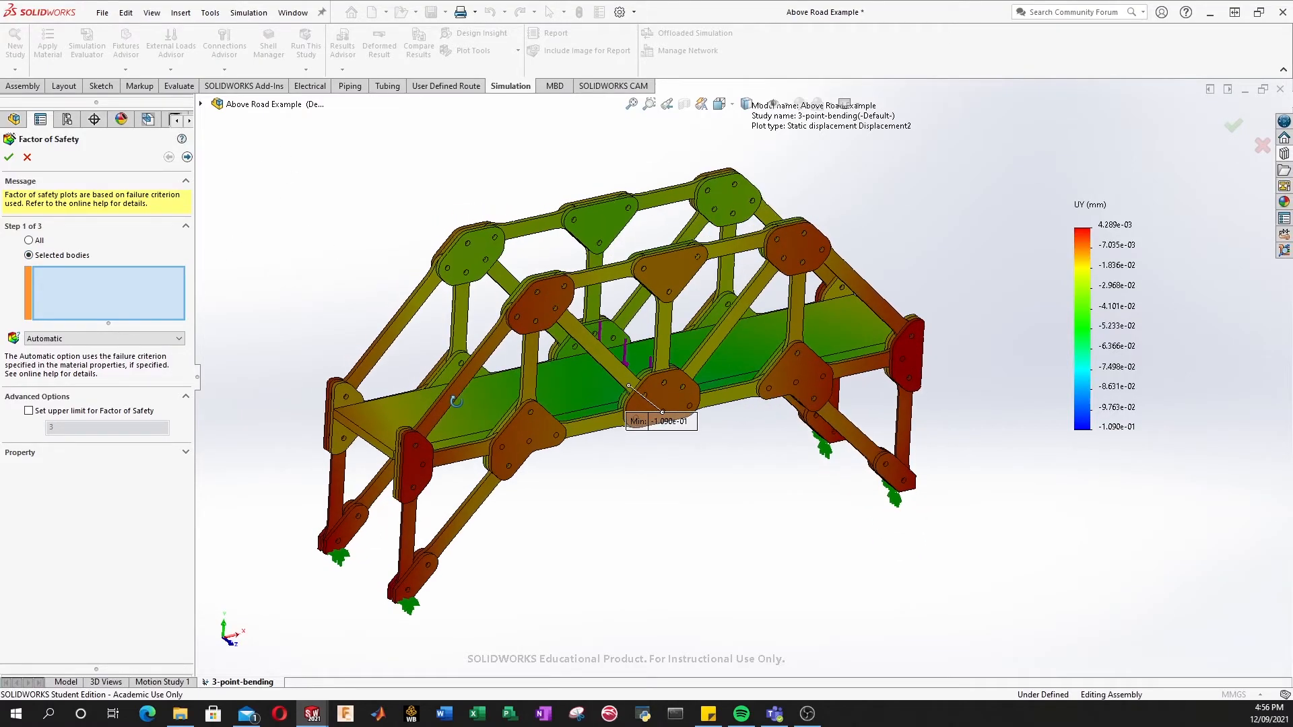
click(201, 103)
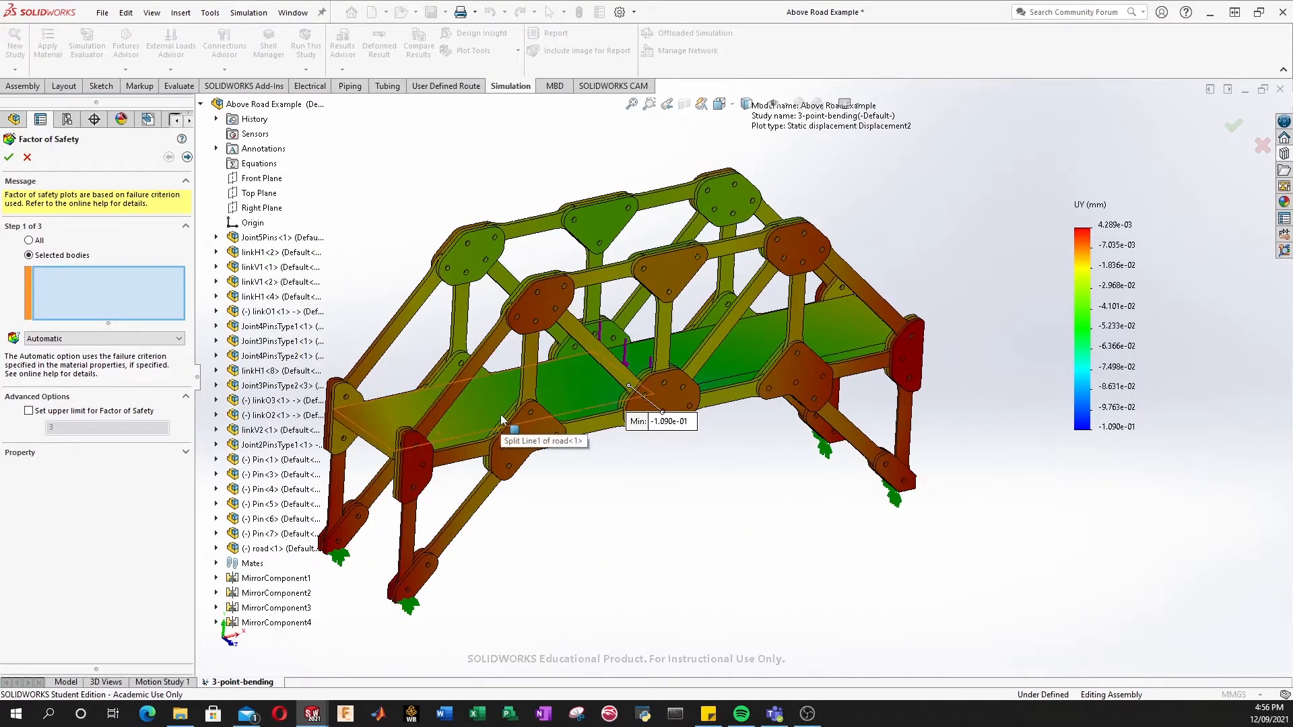
click(267, 238)
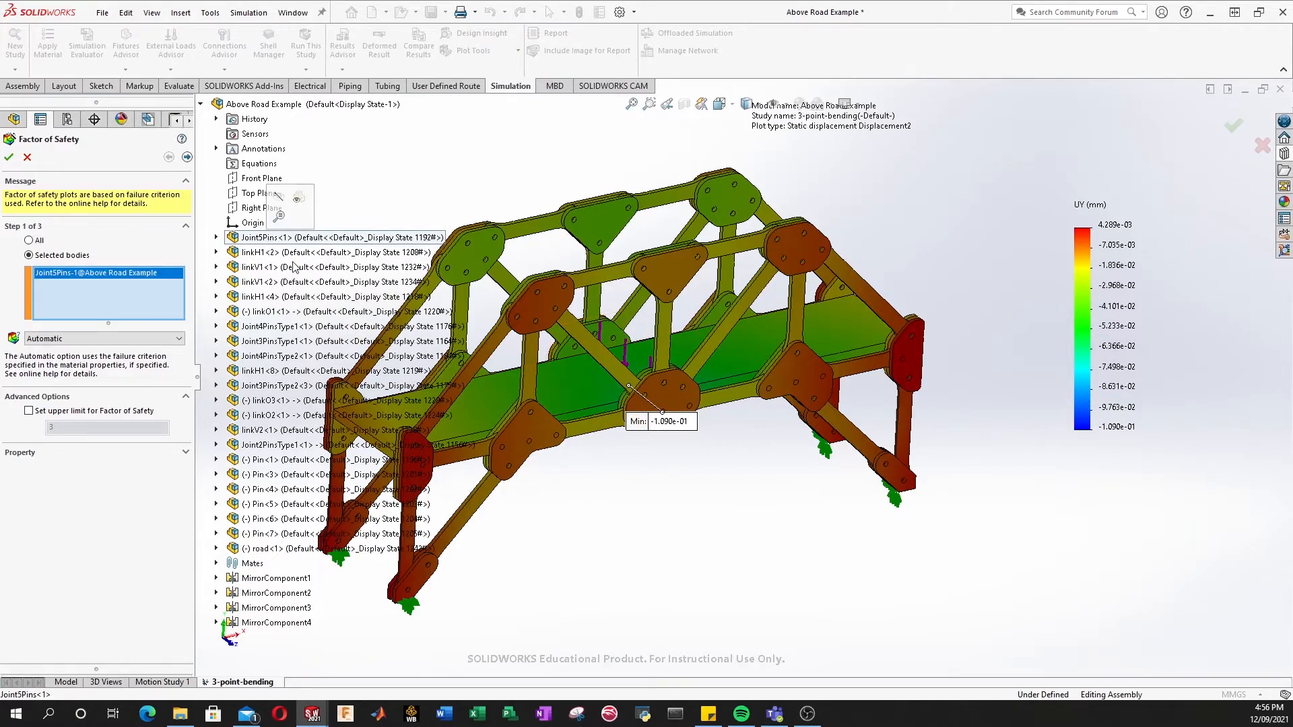
shift+click(272, 550)
Remove the road from the selected bodies and add all components of MirrorComponent1 and MirrorComponent2
click(216, 577)
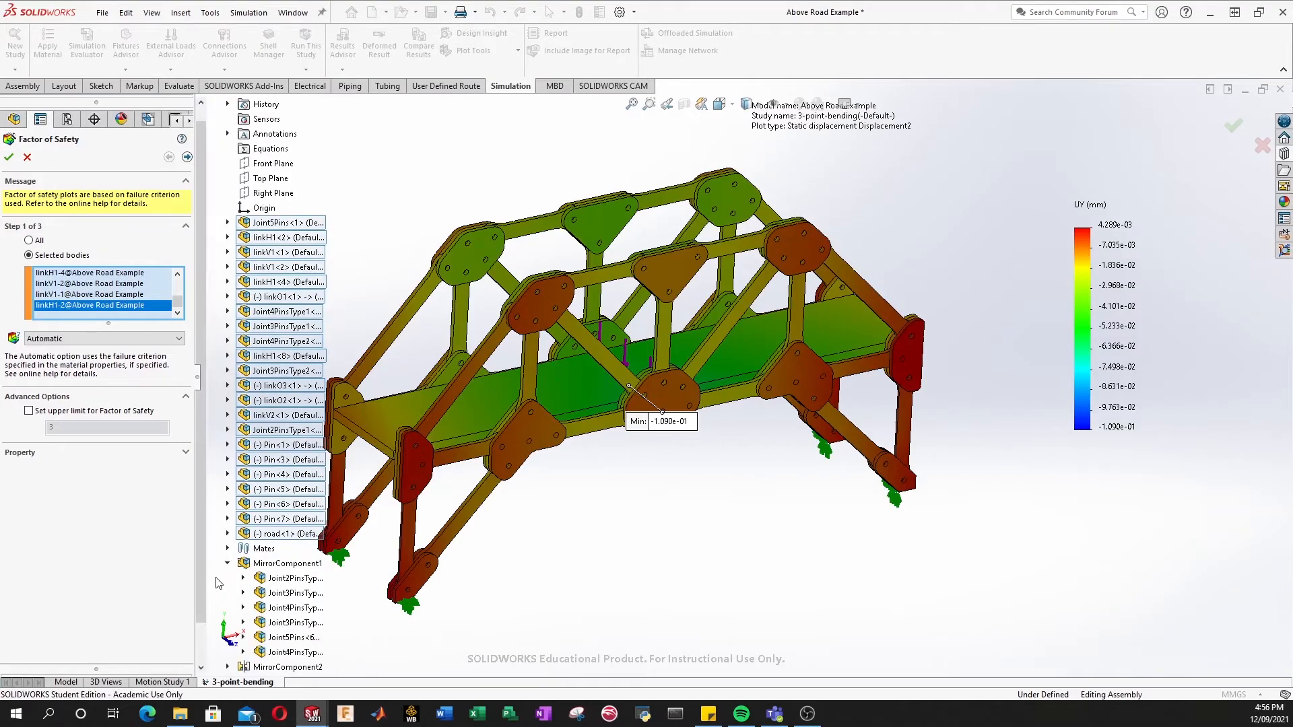
click(281, 579)
shift+click(290, 652)
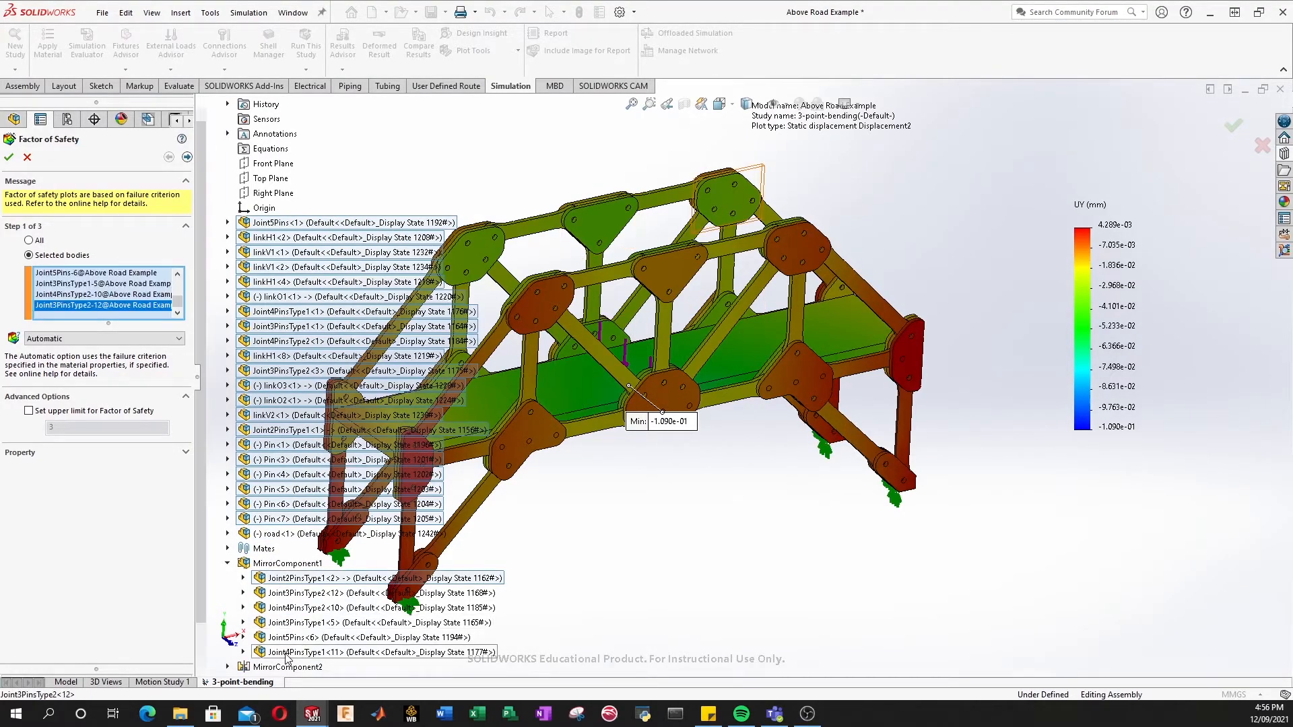
scroll(271, 616, down, 1)
click(227, 623)
click(289, 429)
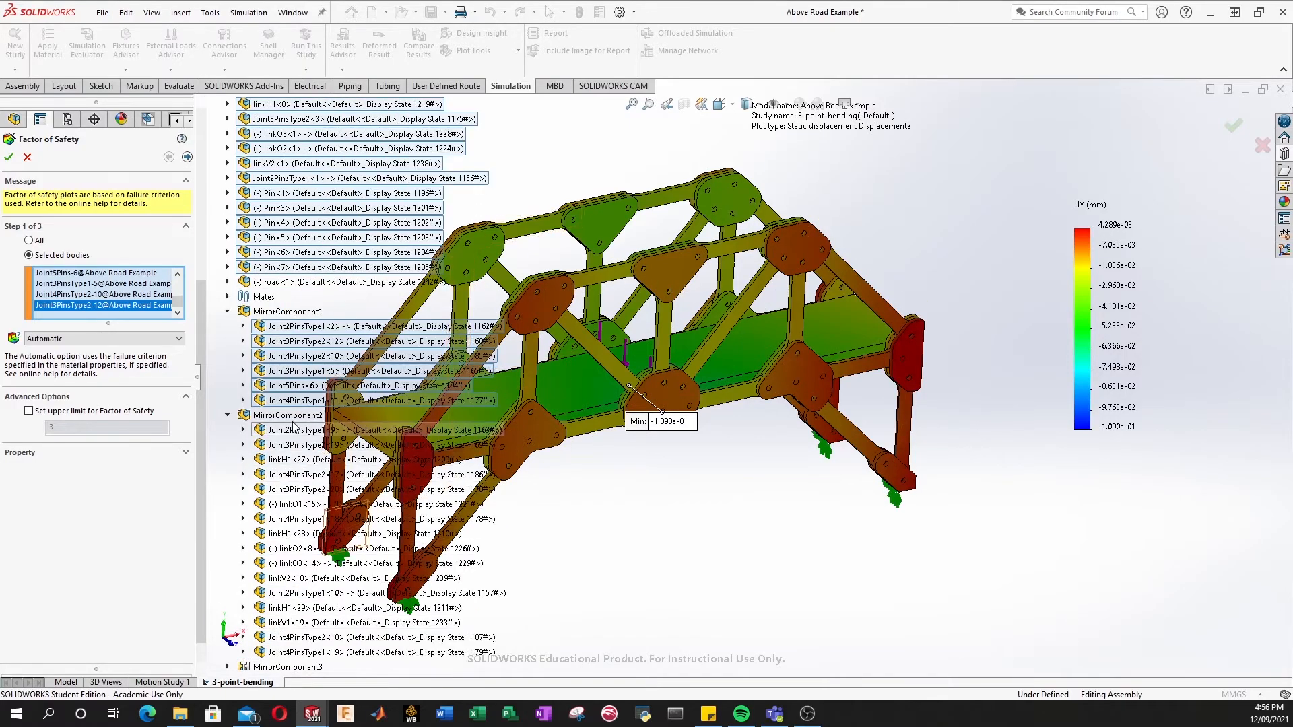
shift+click(289, 651)
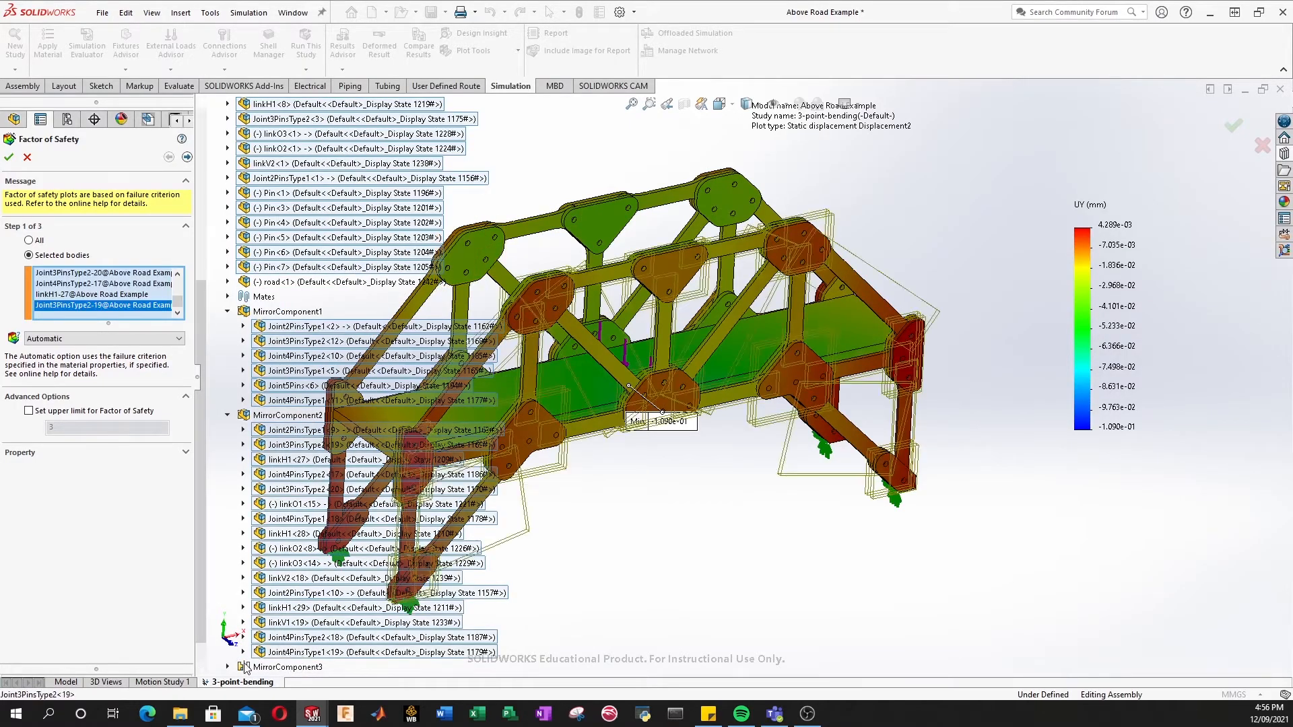
Add all components of MirrorComponent3 to the selected bodies of the factor of safety plot
click(227, 667)
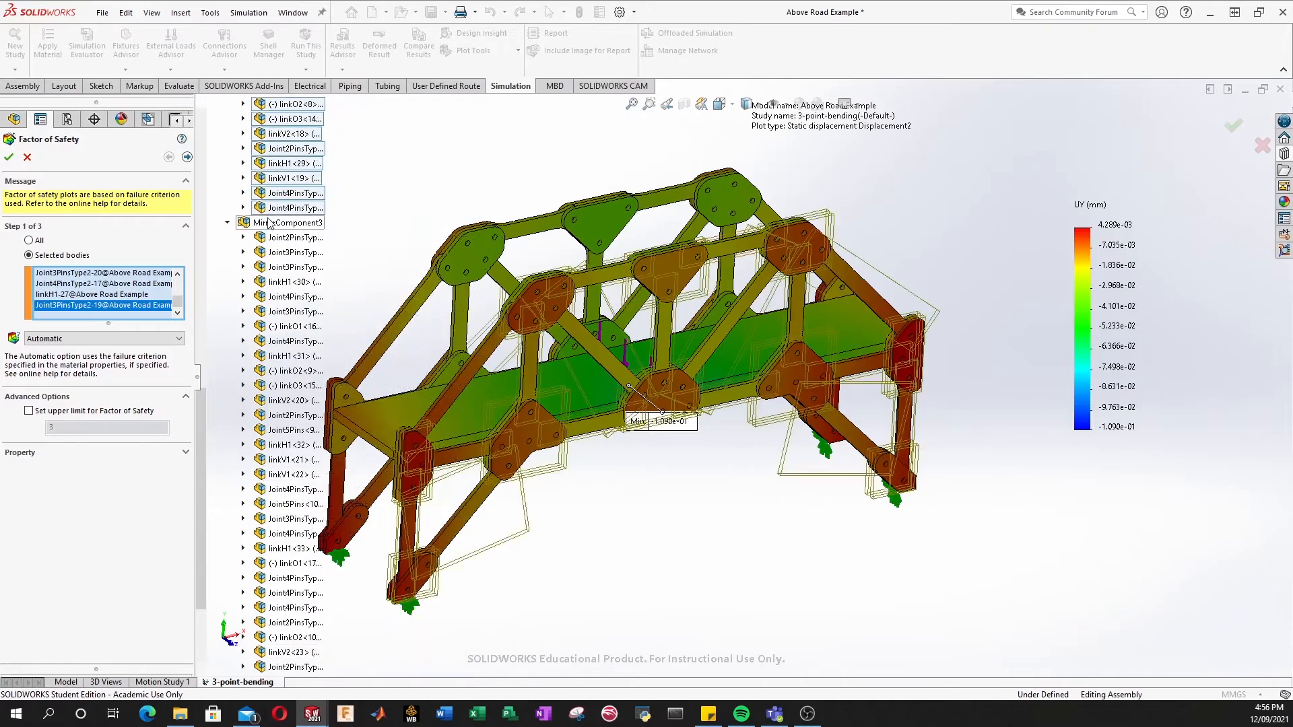
click(282, 238)
scroll(289, 458, down, 2)
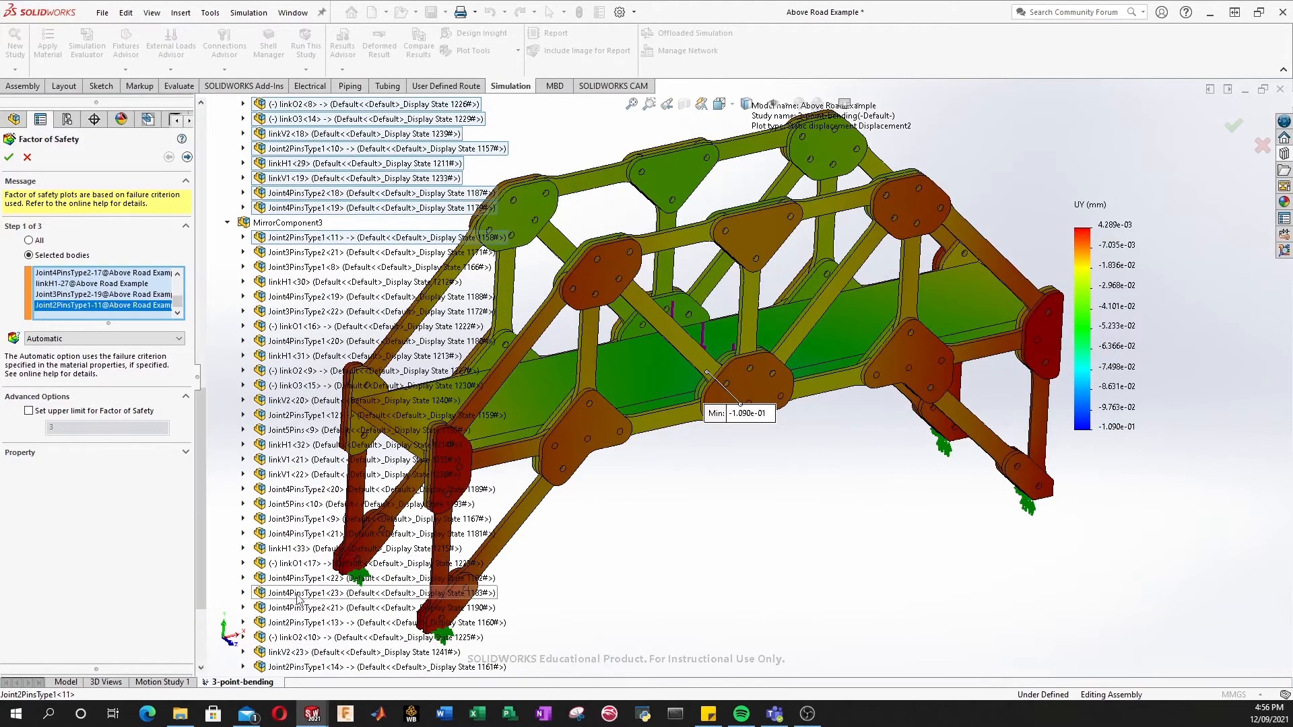
shift+click(291, 674)
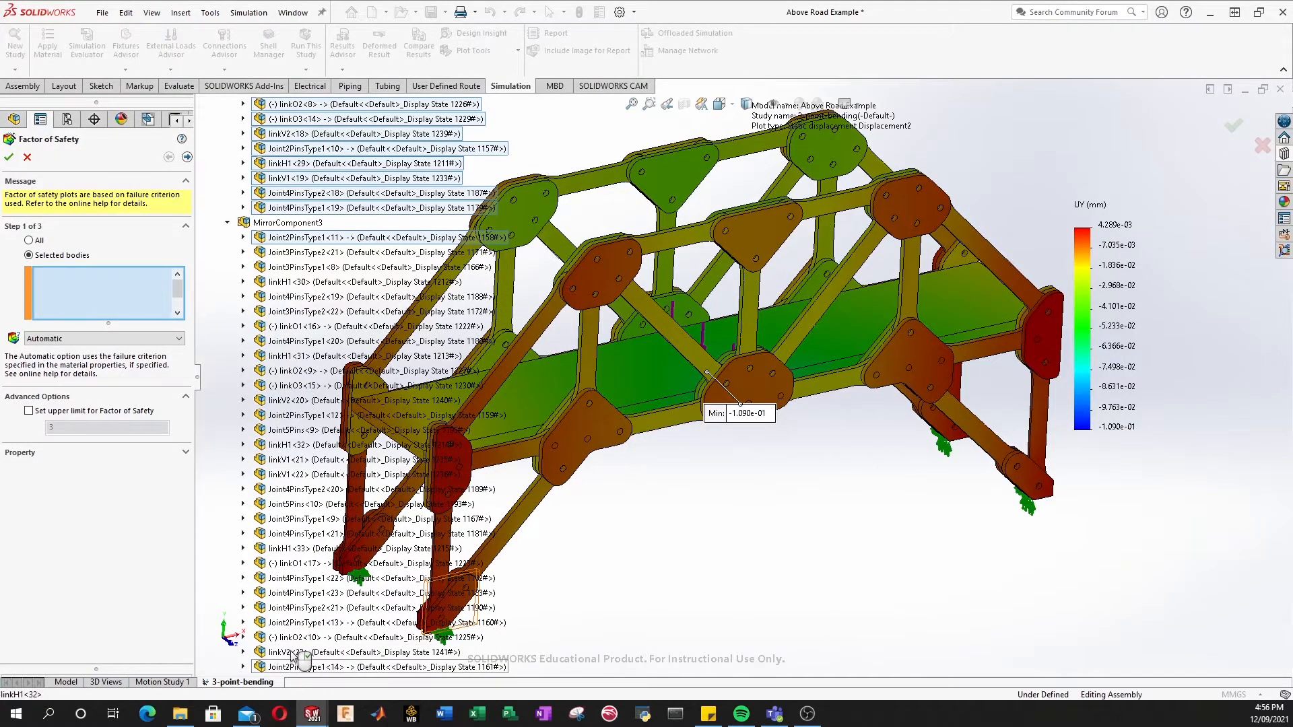
scroll(287, 599, down, 1)
scroll(286, 601, down, 2)
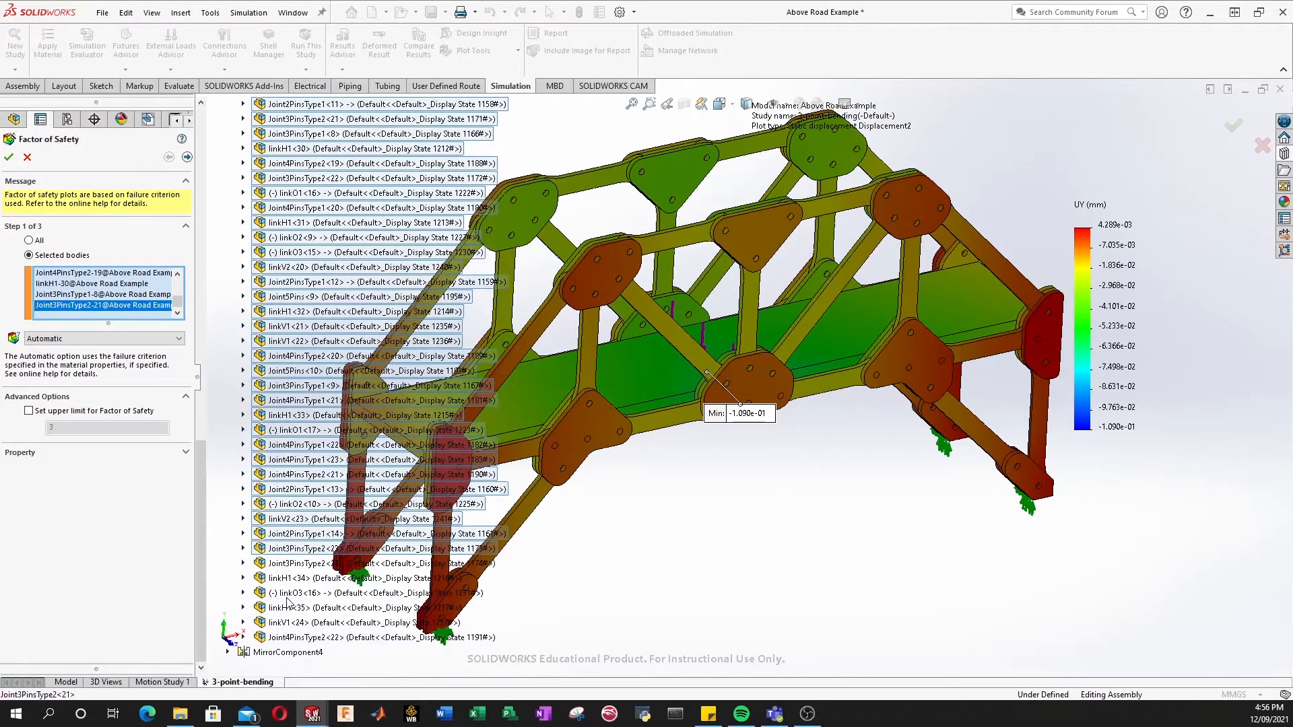
shift+click(289, 638)
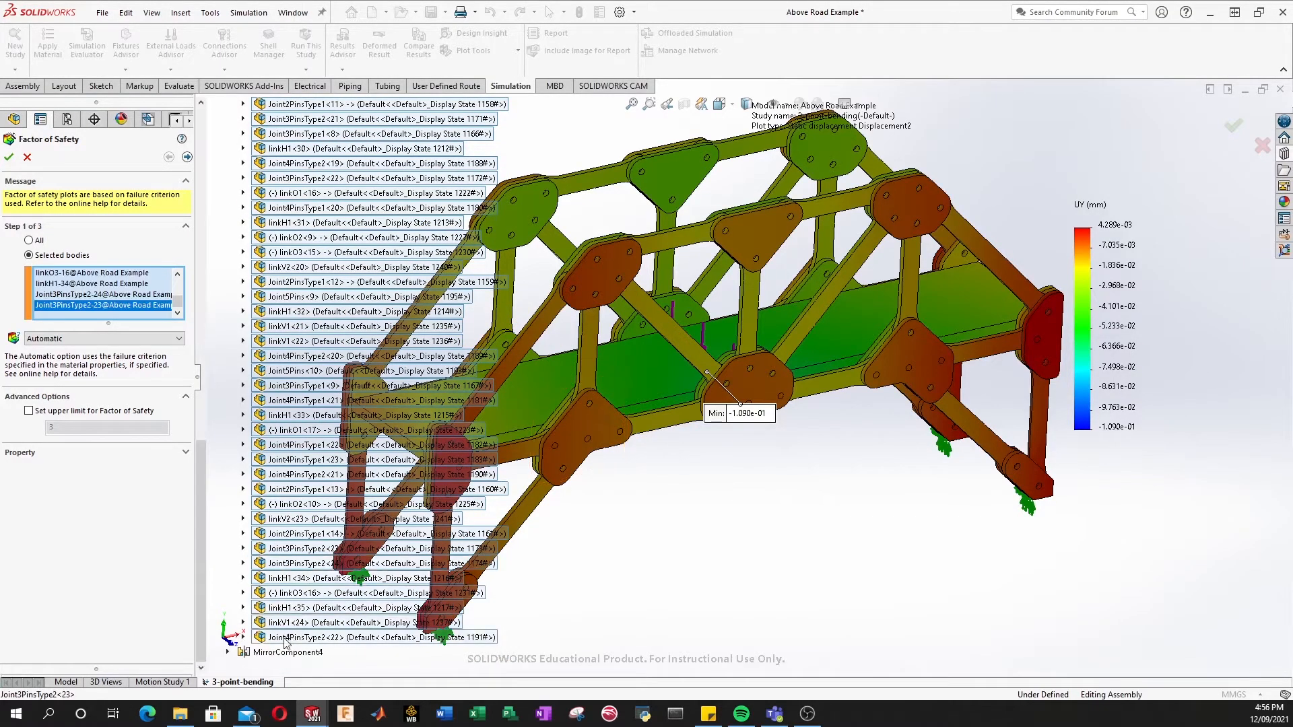
Add the MirrorComponent4 pins, Pin<8> through Pin<13>, to the selected bodies and check the component selection
click(228, 652)
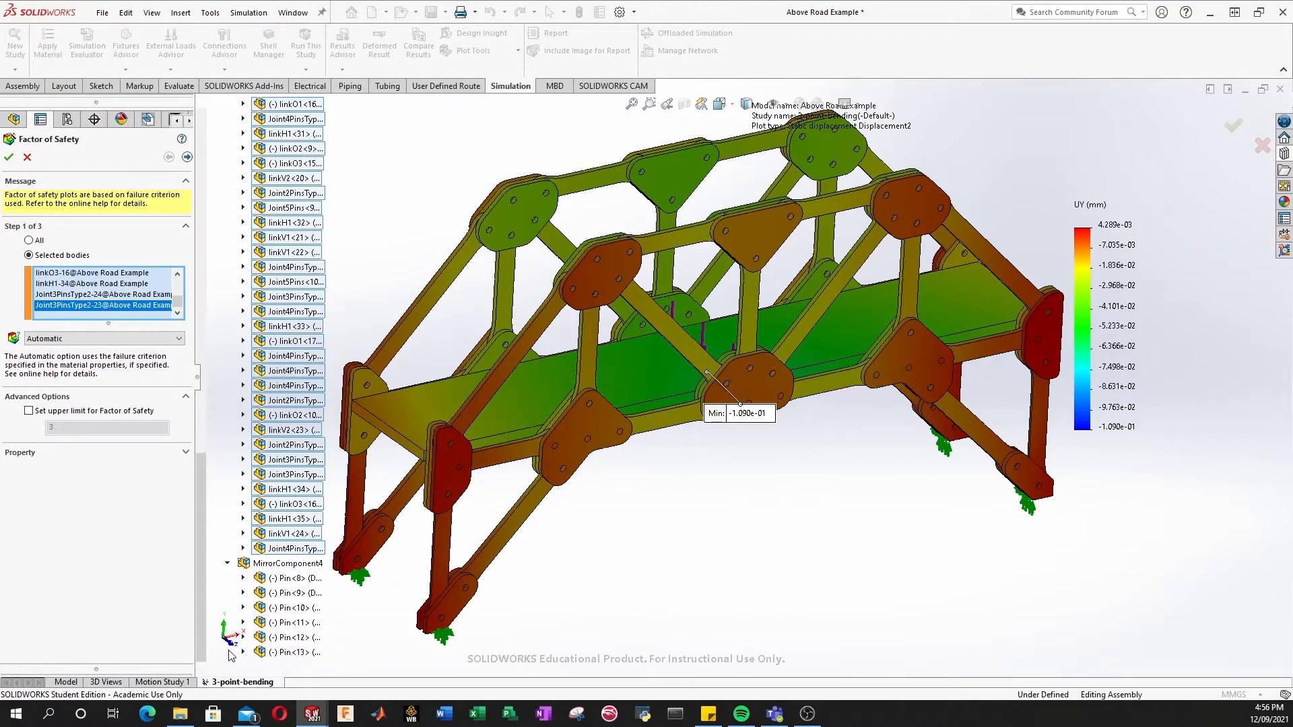
click(281, 582)
shift+click(287, 652)
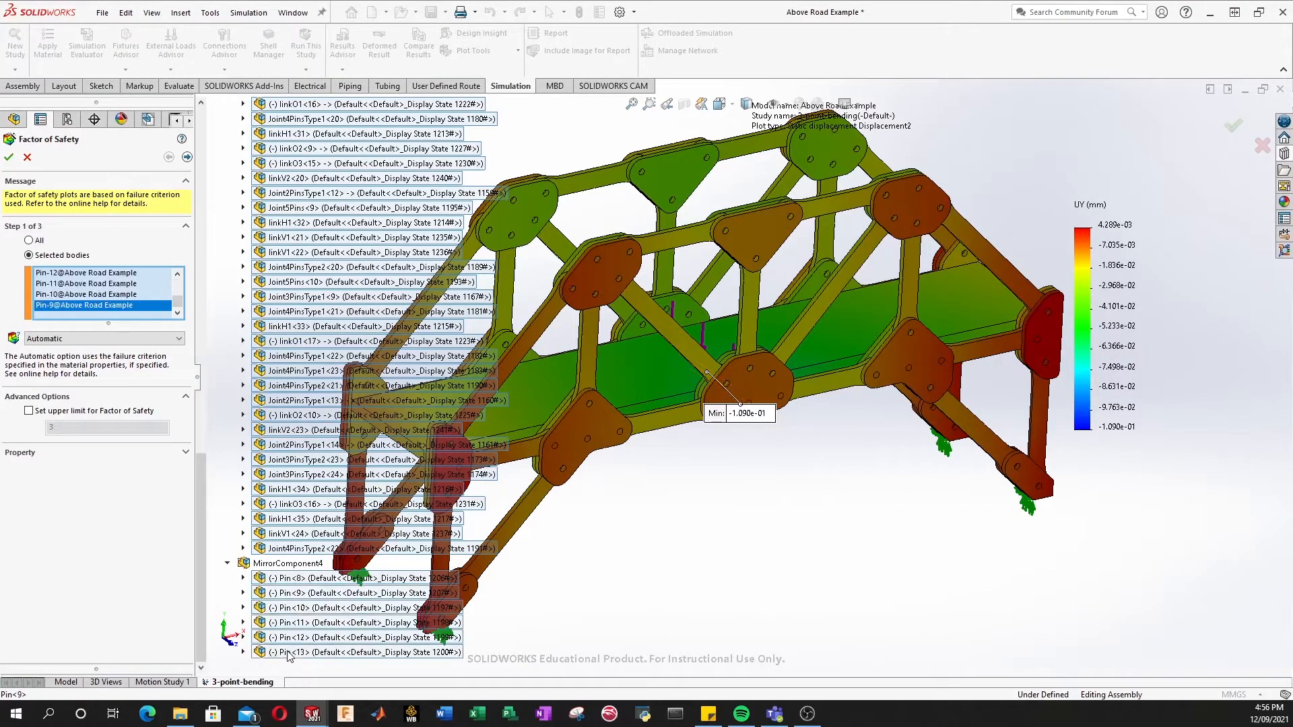
scroll(263, 404, up, 15)
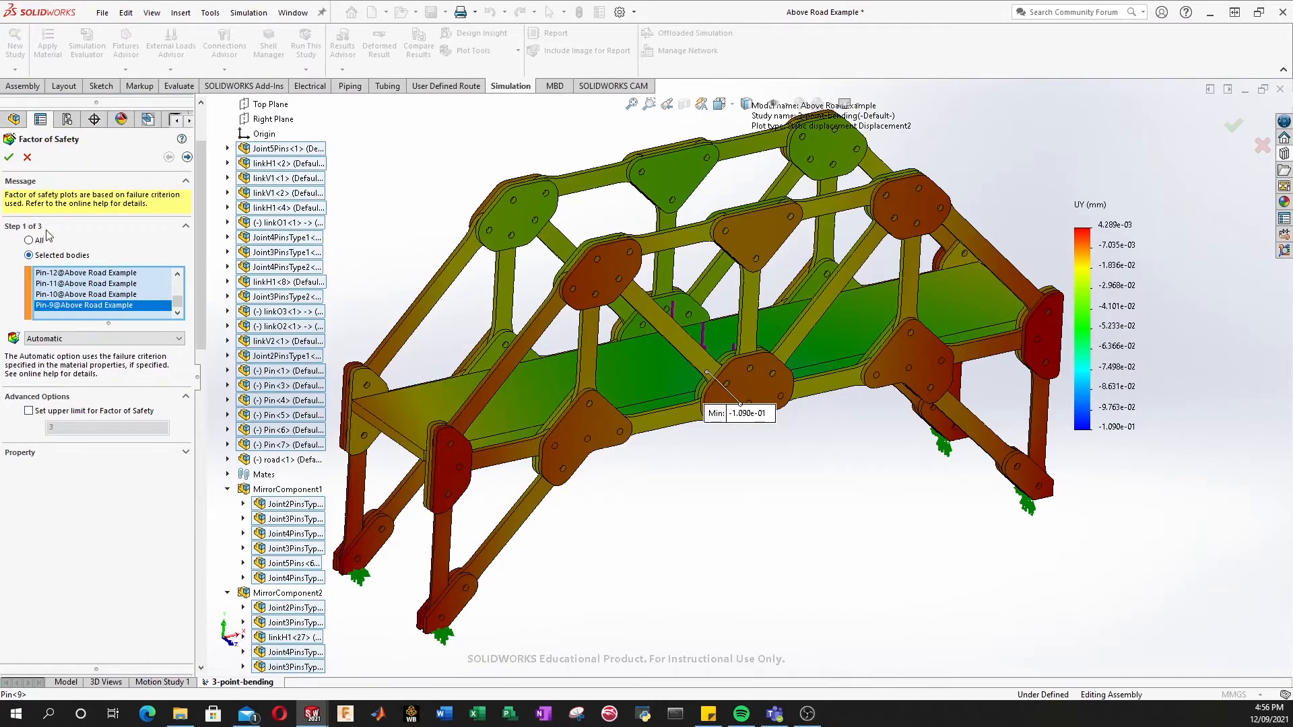
Set the failure criterion to Max von Mises Stress, generate the factor of safety plot, and examine its distribution over the bridge
click(40, 339)
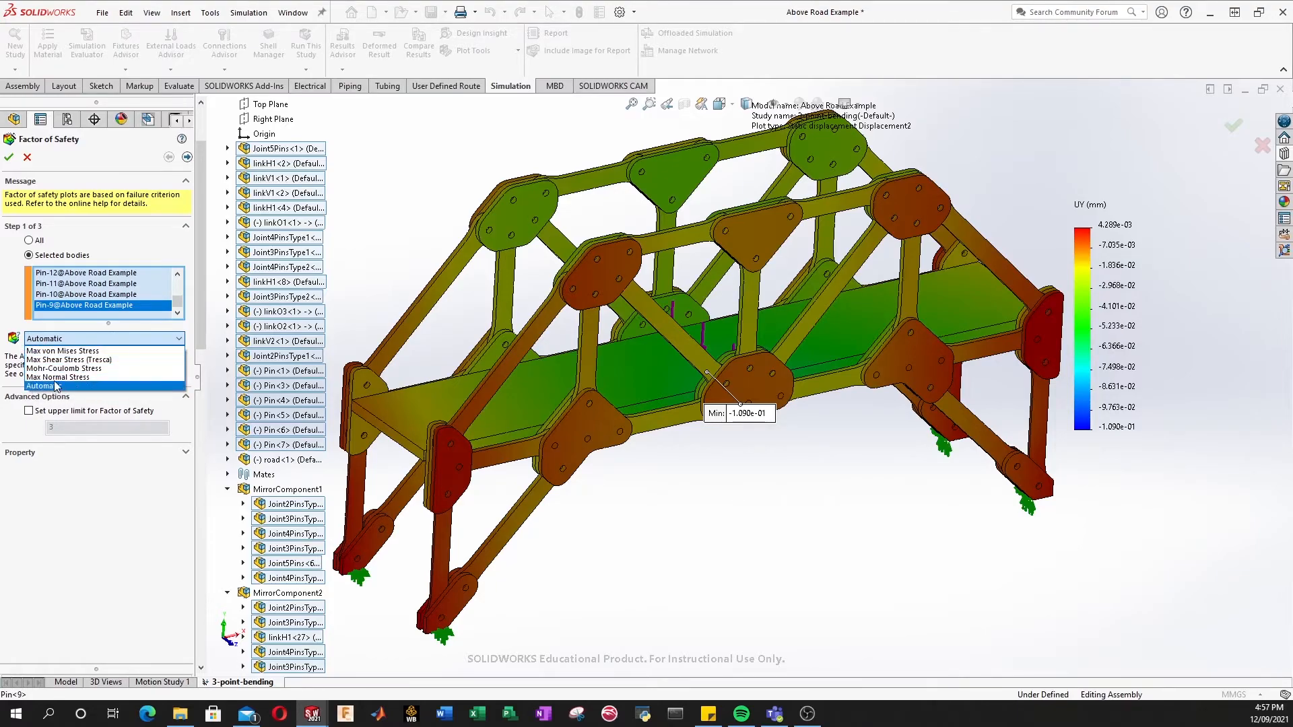
click(64, 352)
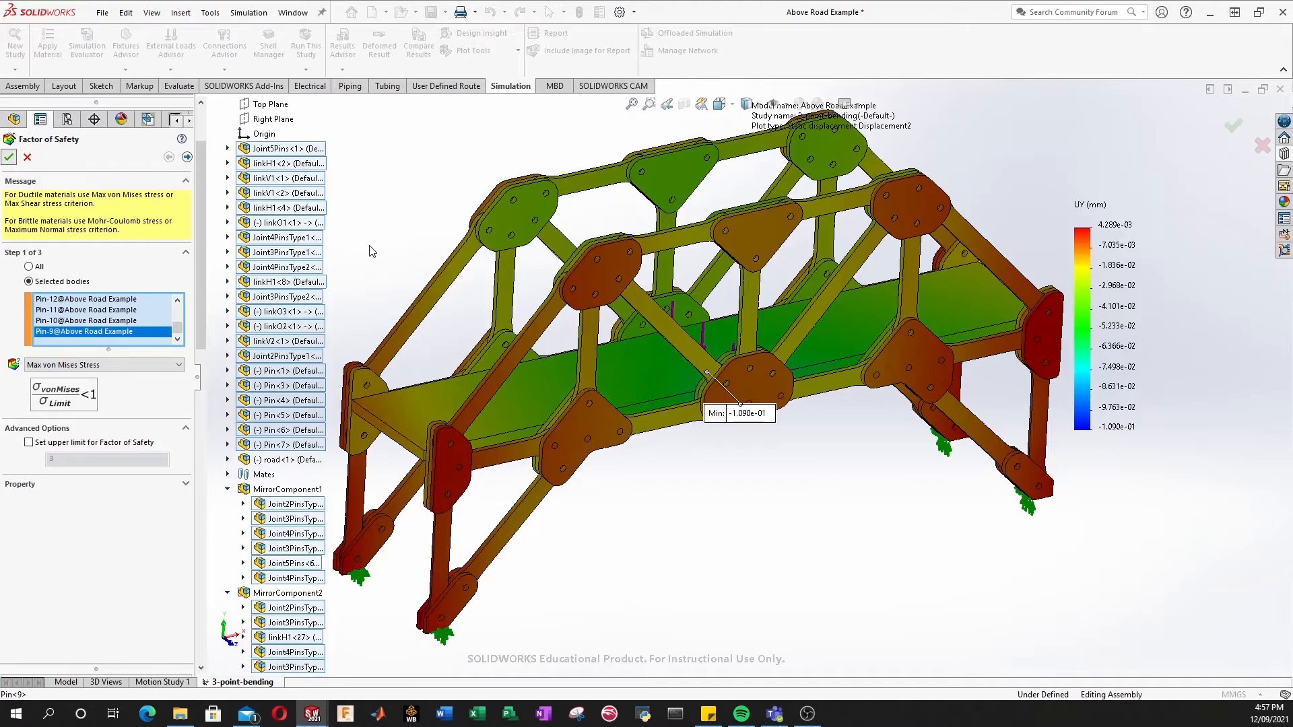
key(Return)
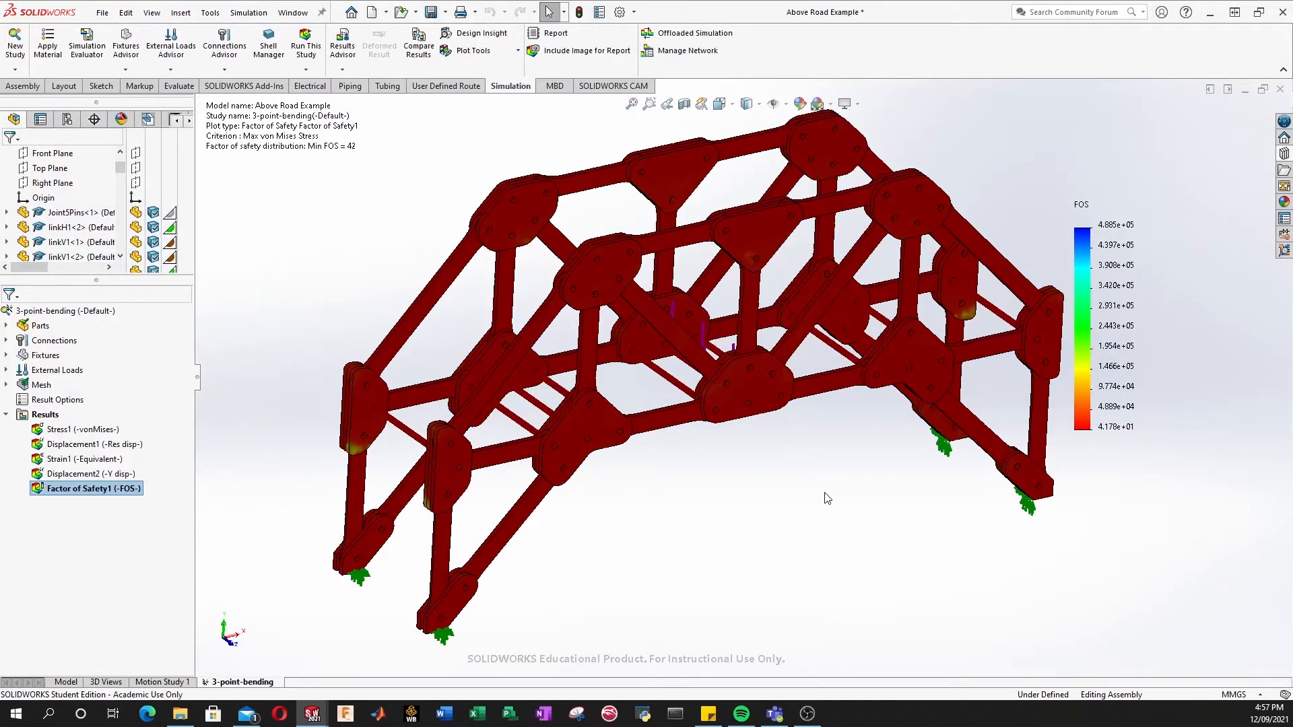
scroll(927, 399, up, 2)
scroll(926, 400, down, 1)
scroll(928, 397, up, 1)
scroll(930, 392, down, 1)
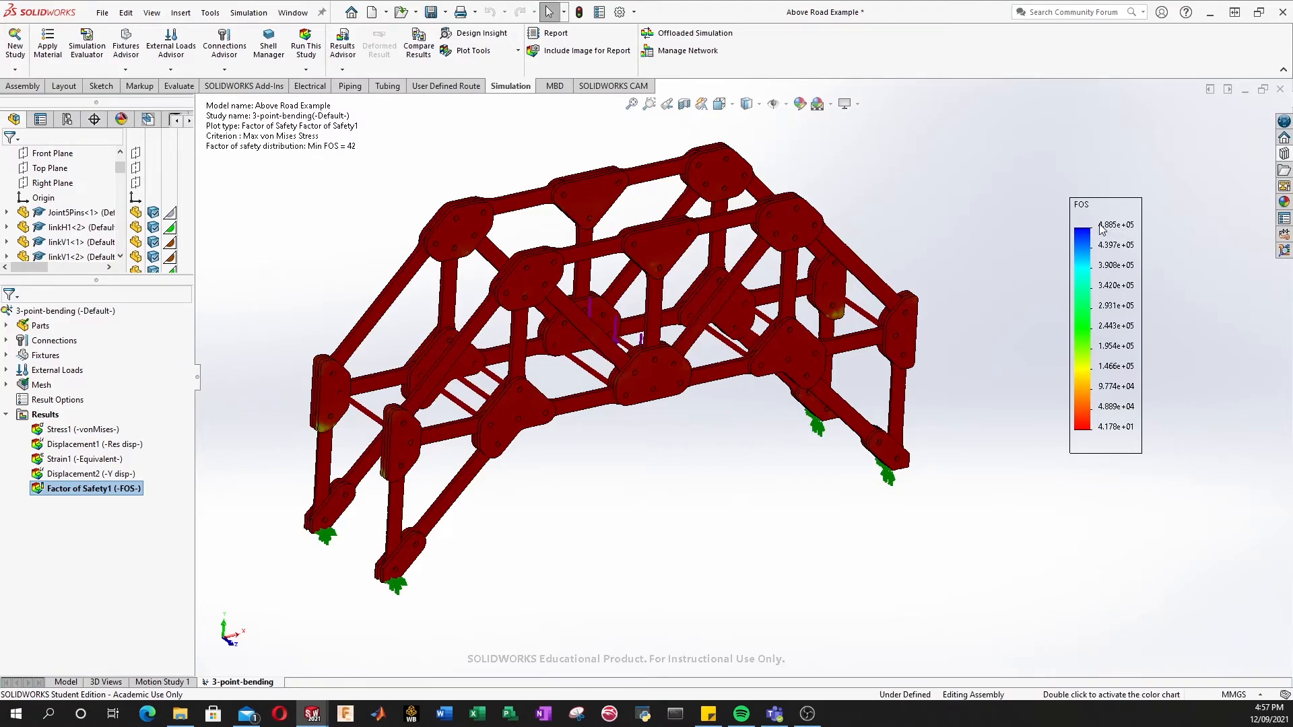
Reopen the factor of safety plot's definition, review its property options and Max von Mises Stress criterion, accept it, and inspect the plotted bridge
right_click(111, 489)
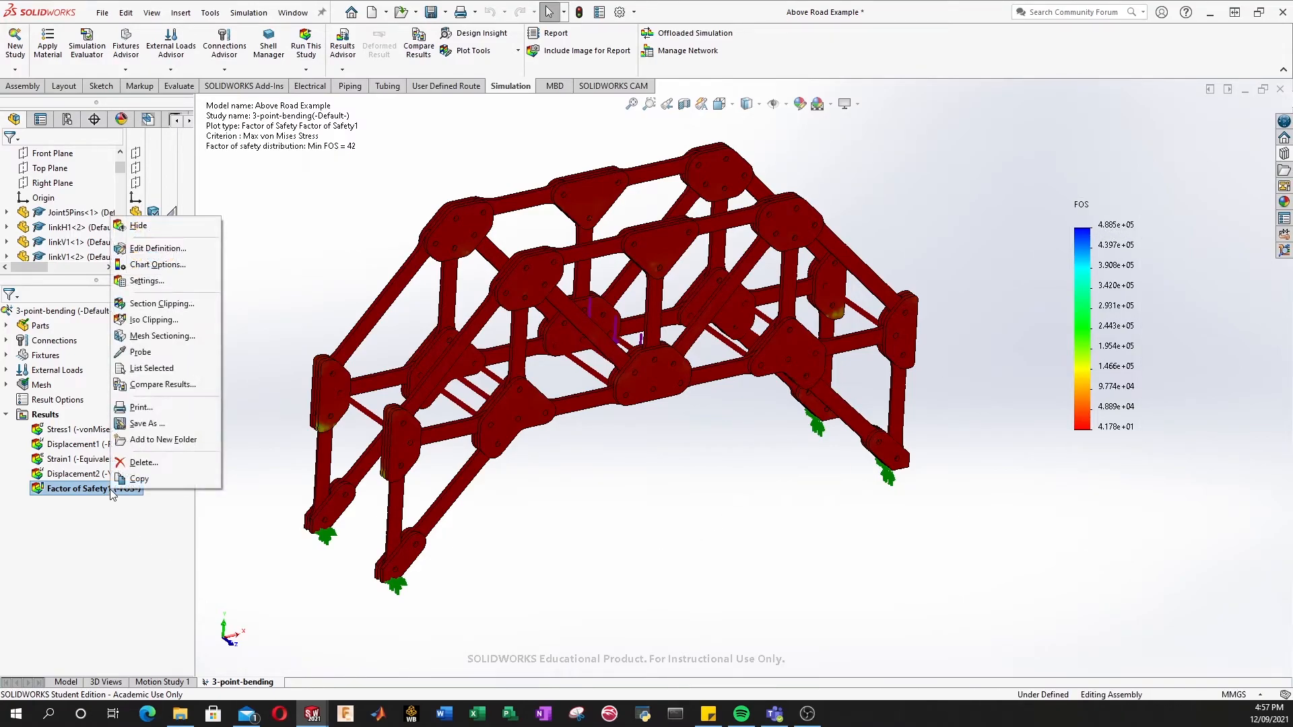
click(164, 250)
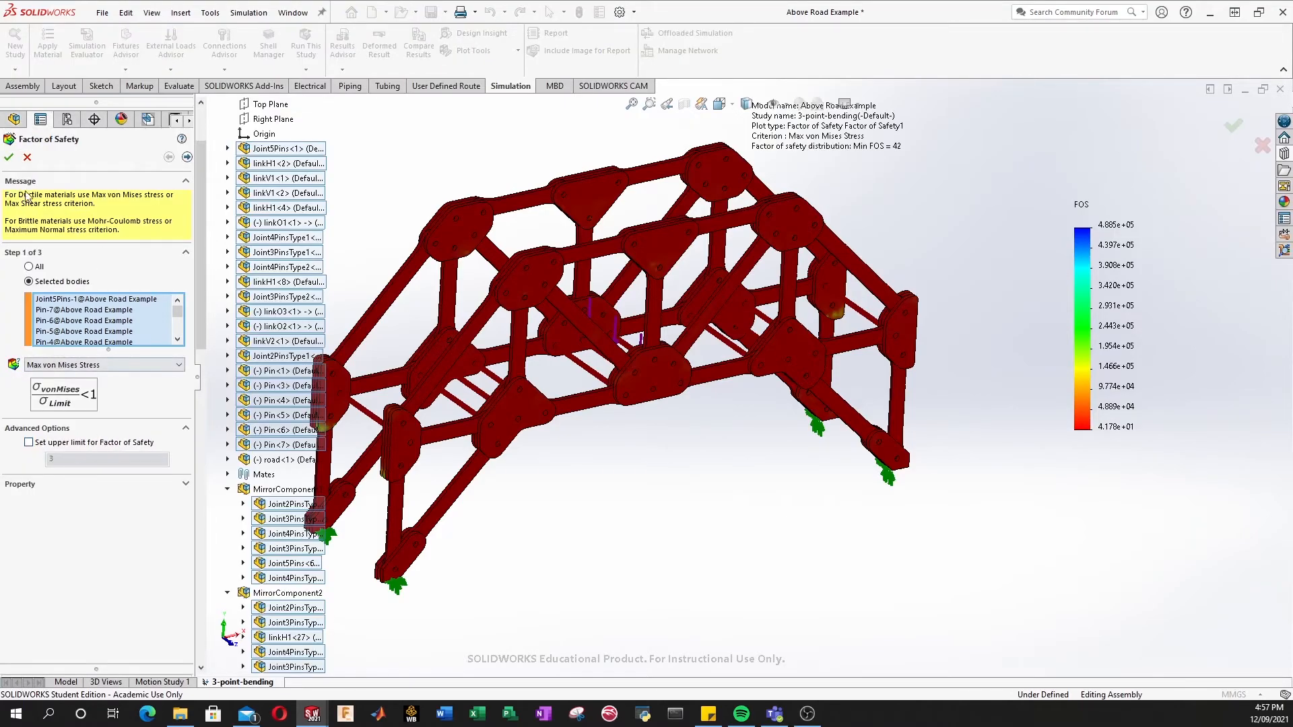
click(176, 484)
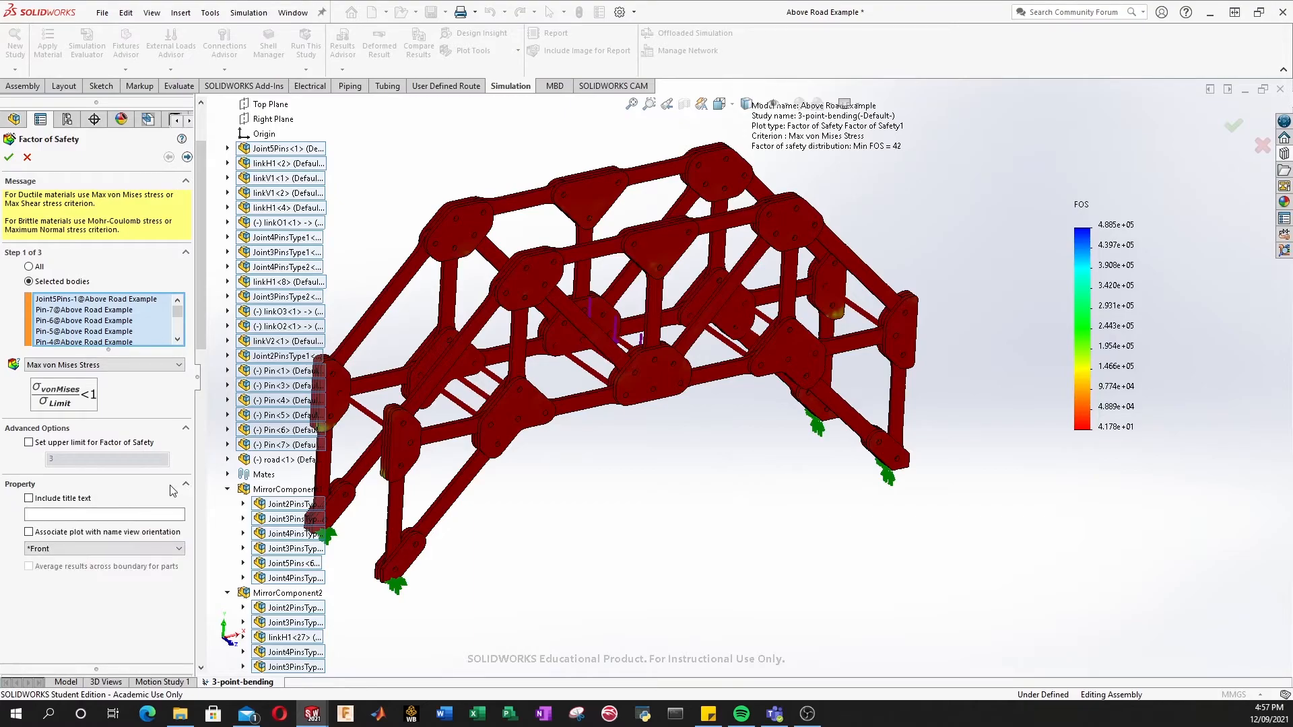
click(64, 367)
click(66, 376)
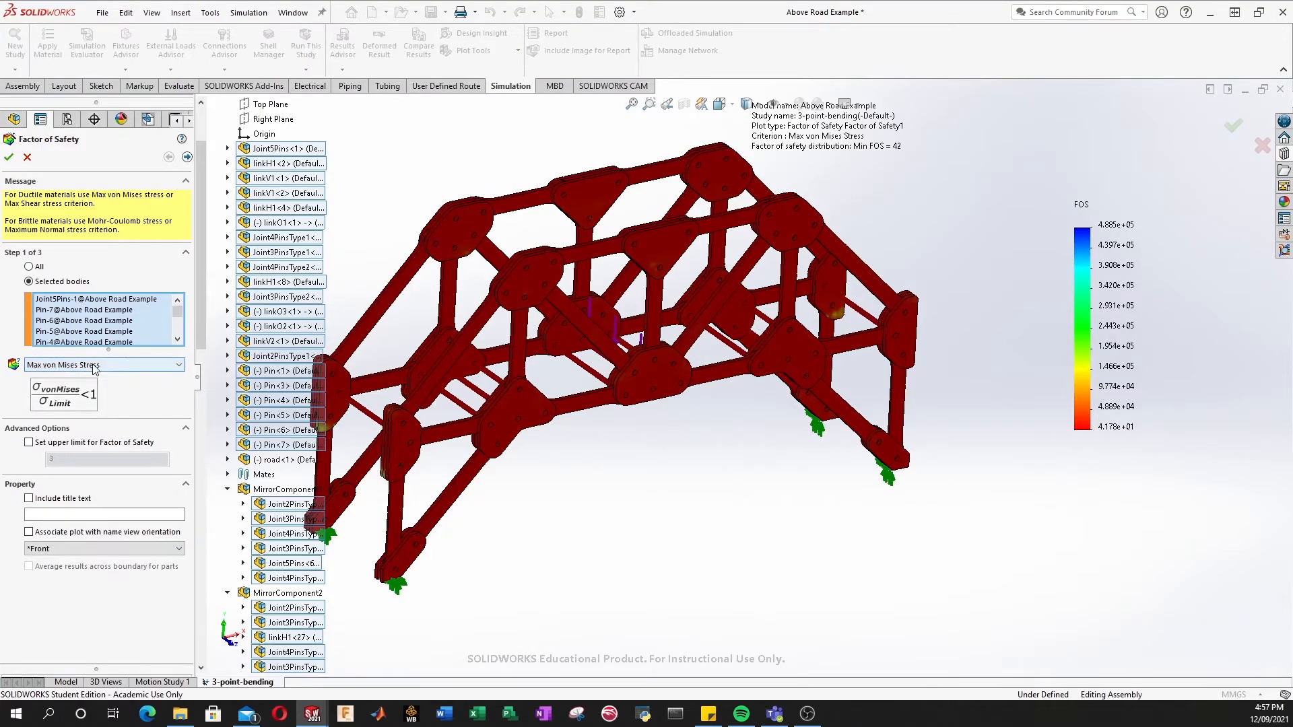
click(10, 157)
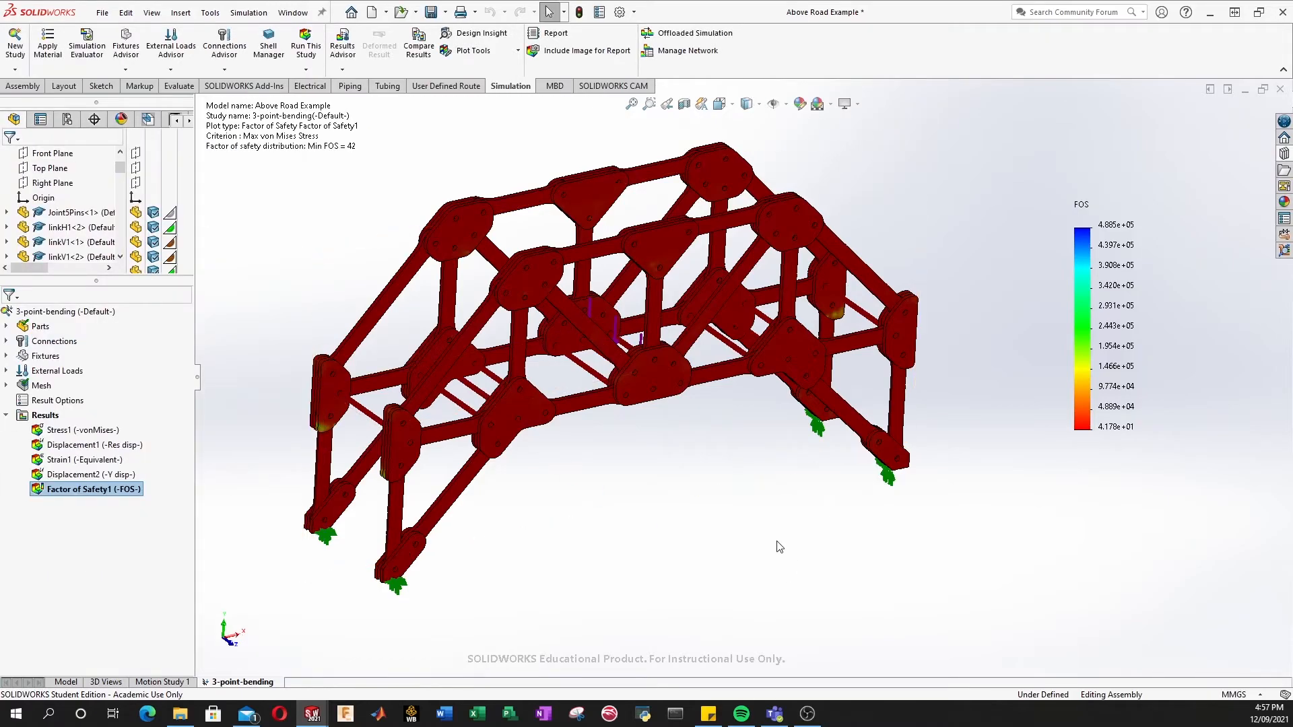
scroll(655, 374, up, 2)
scroll(619, 311, down, 1)
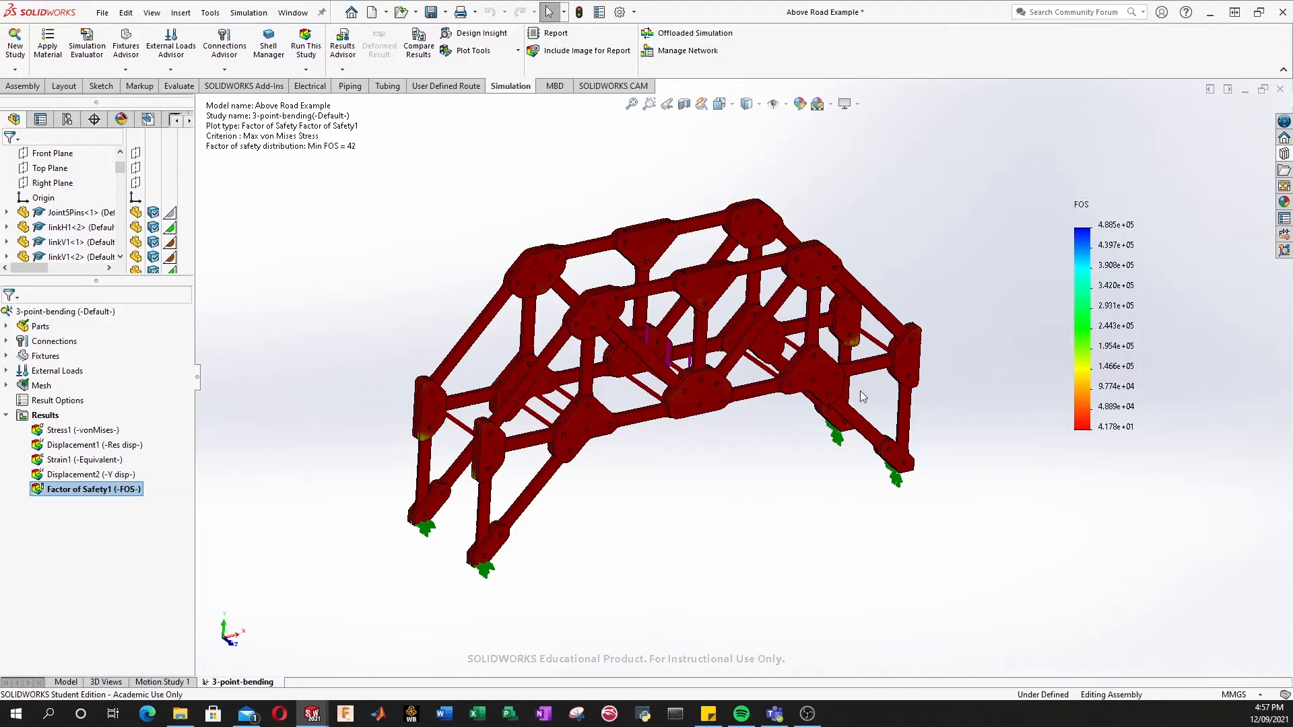
scroll(869, 404, down, 1)
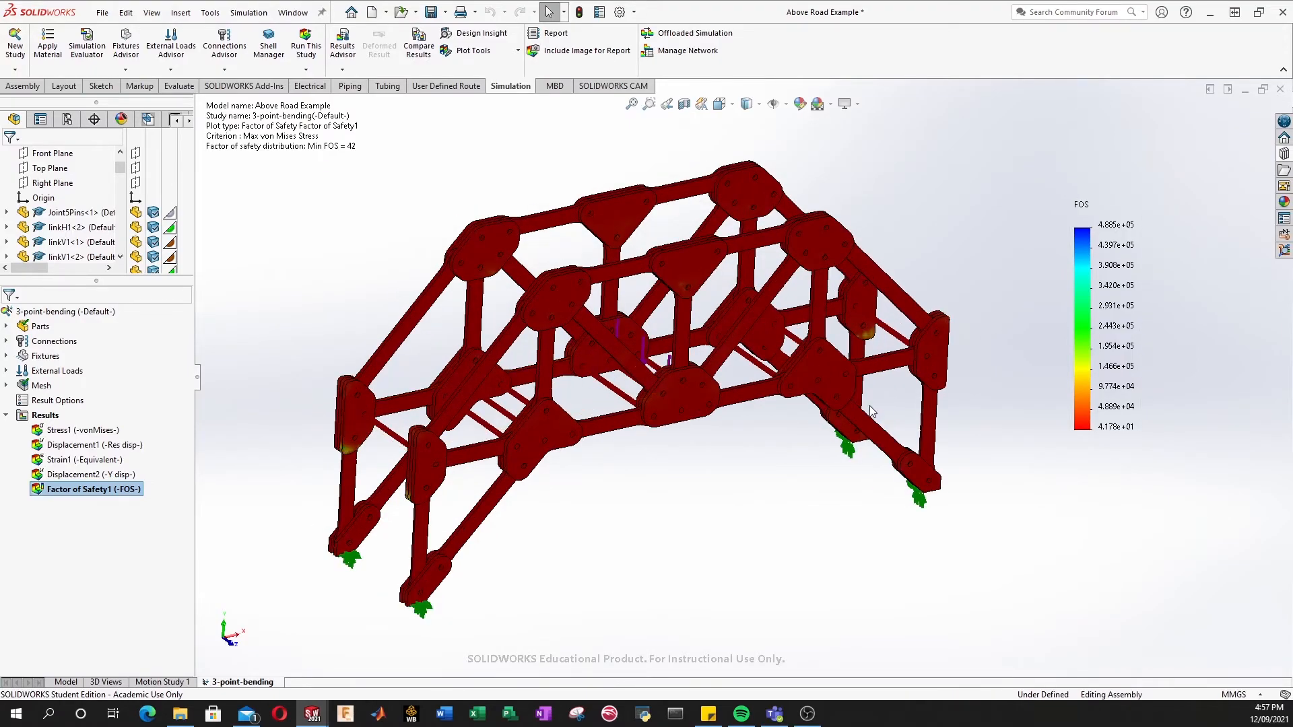